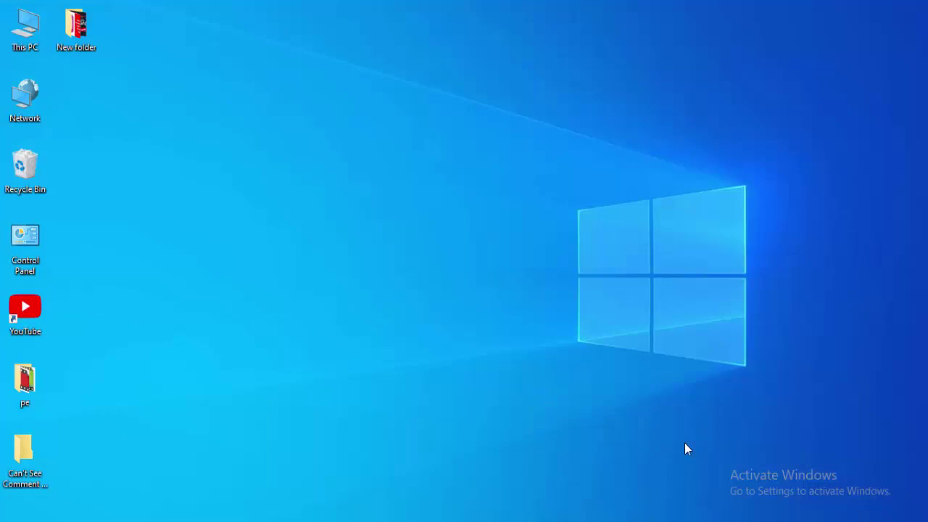
Launch Task Manager from the taskbar menu and restart the Windows Explorer process
right_click(717, 521)
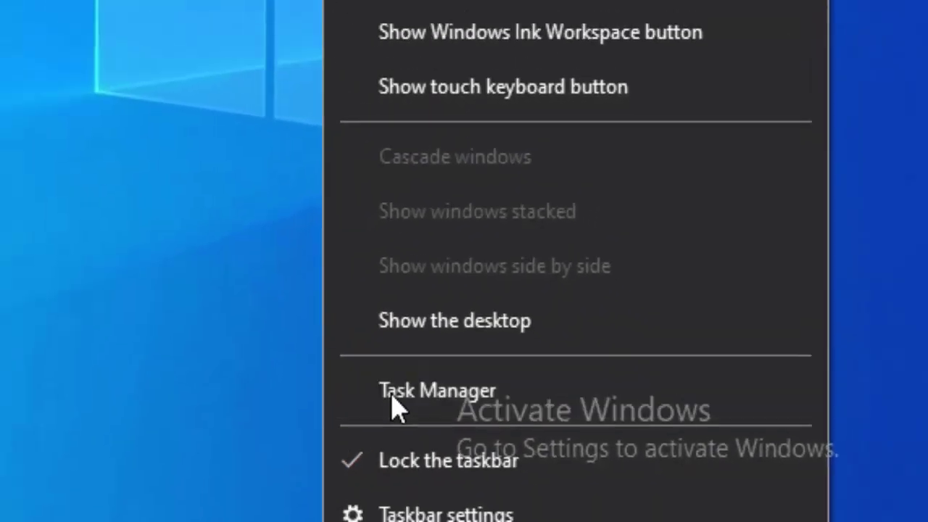
left_click(285, 373)
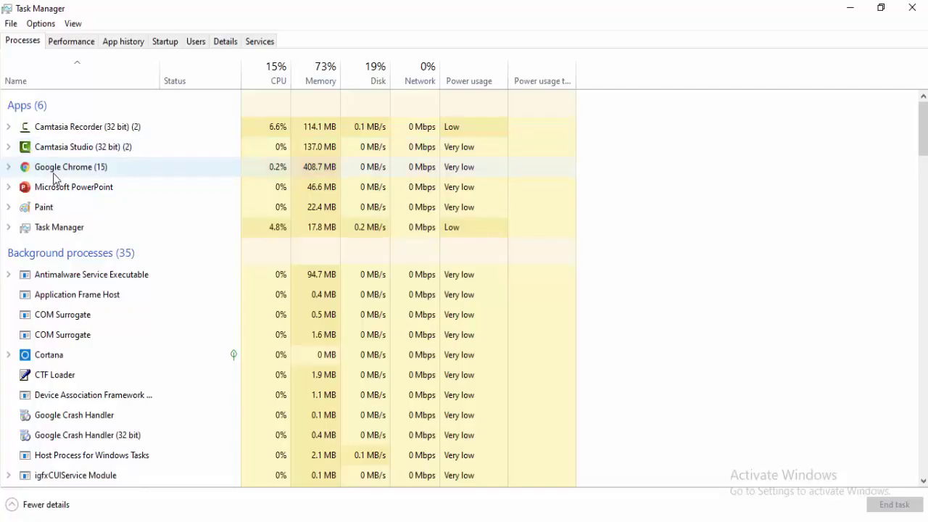
left_click(53, 176)
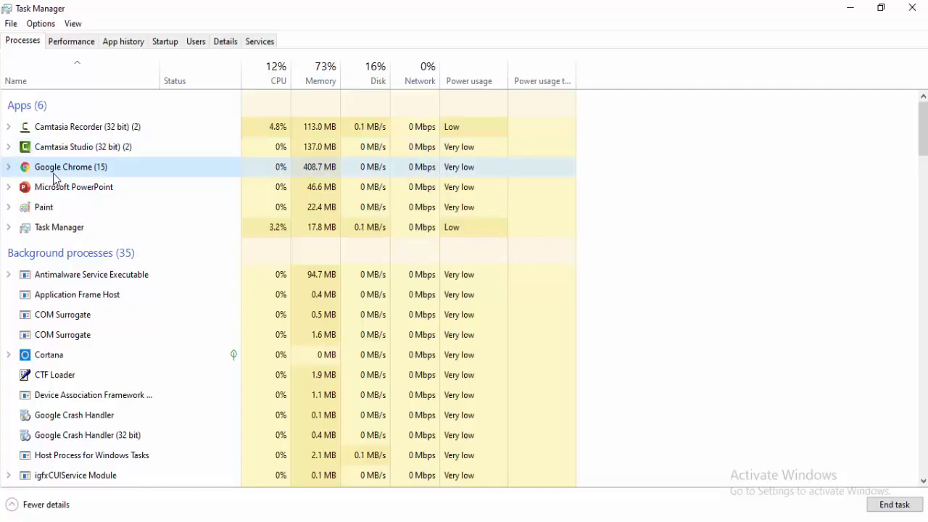
key("w")
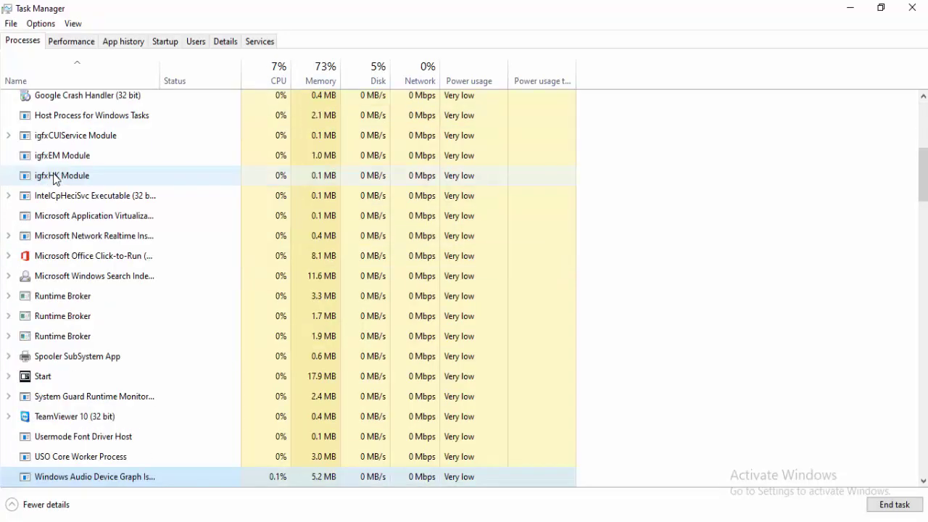
key("w")
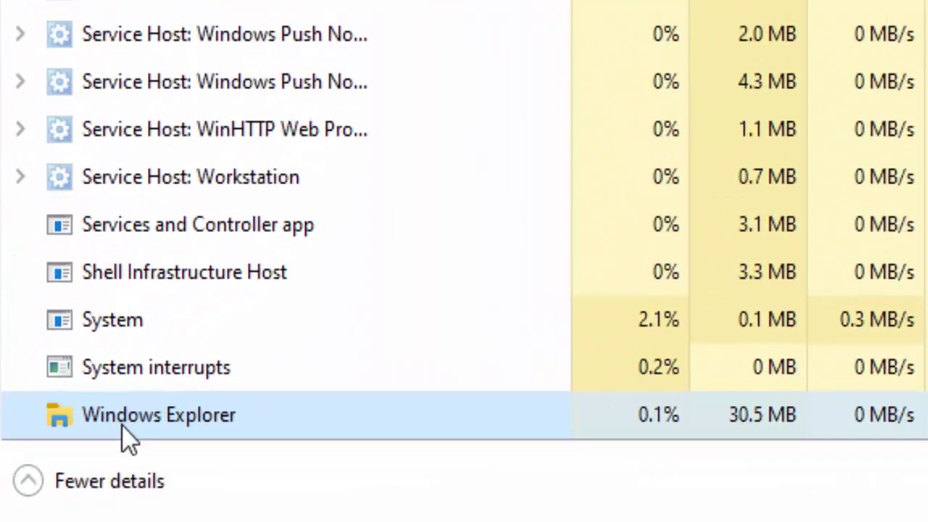
right_click(125, 438)
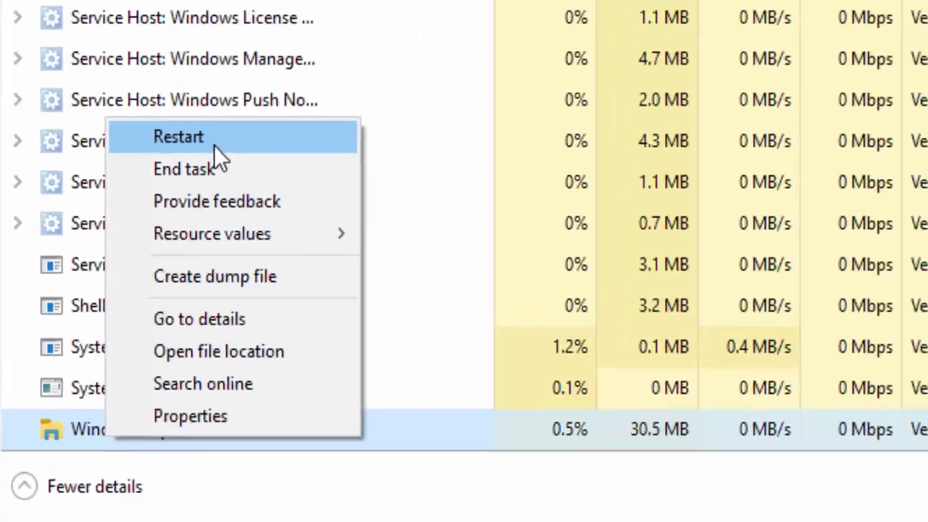
left_click(247, 86)
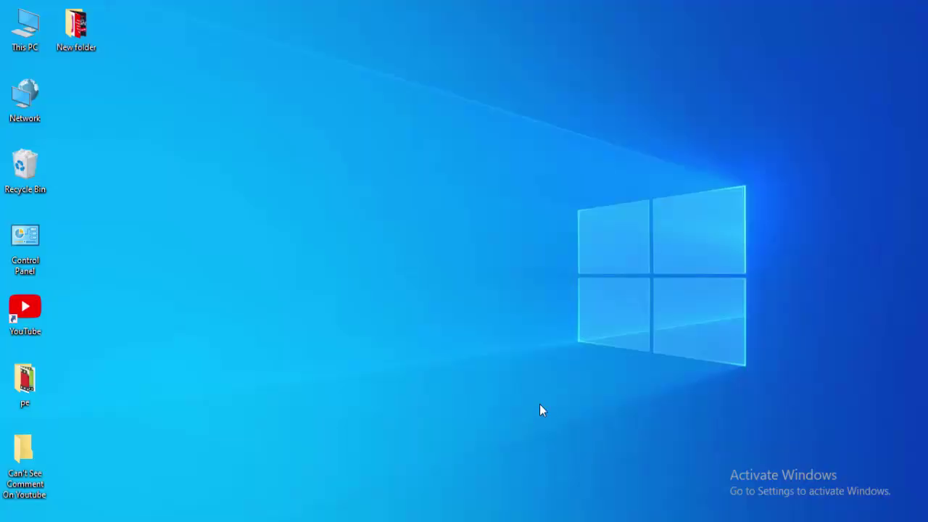
Search Start for 'comma' and bring up Command Prompt's launch options
key("super")
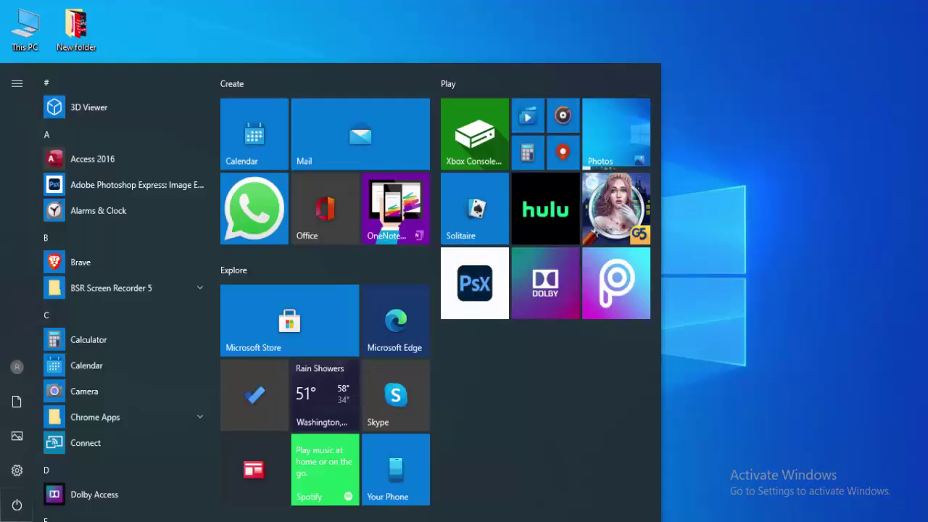
key("super")
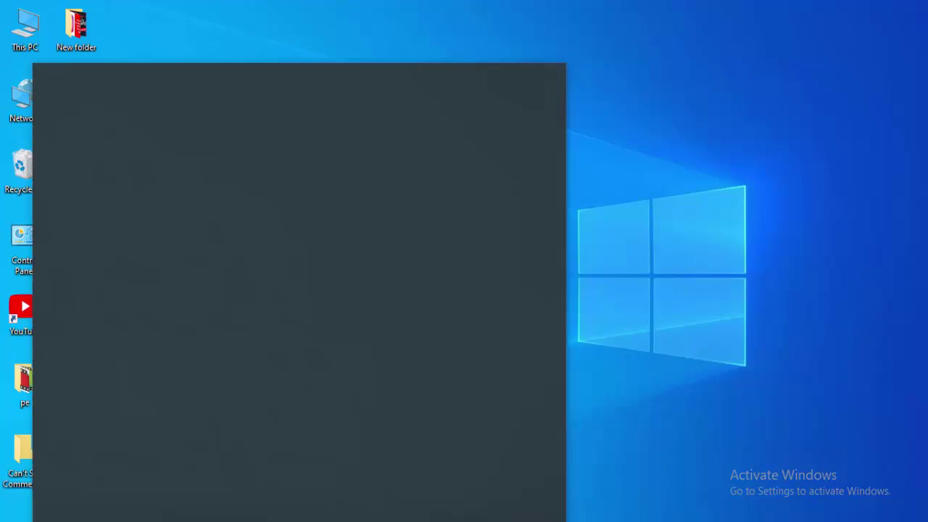
type("comma")
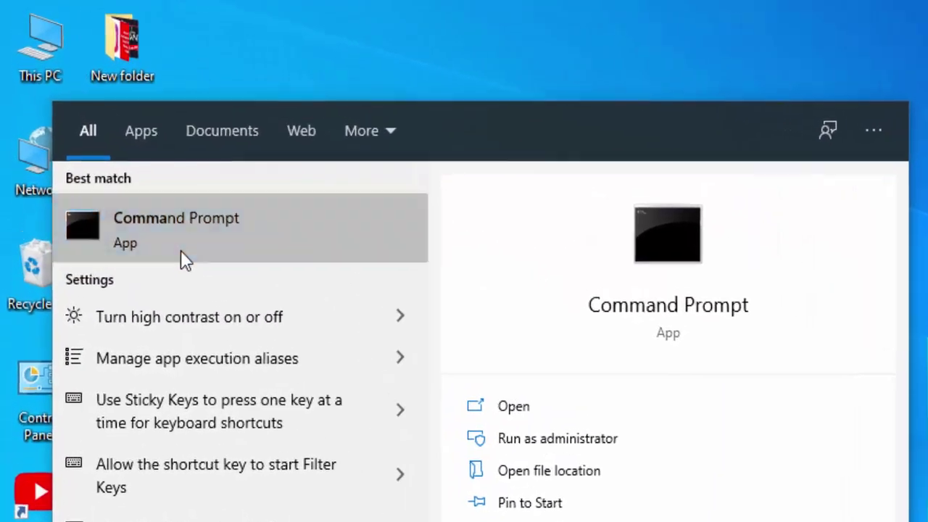
right_click(113, 156)
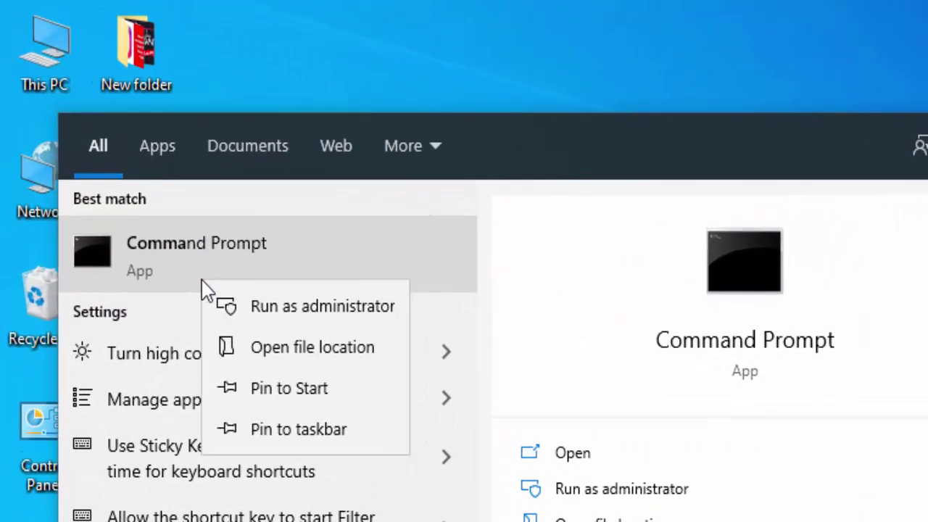
Launch Command Prompt as administrator and run ipconfig /release
left_click(323, 319)
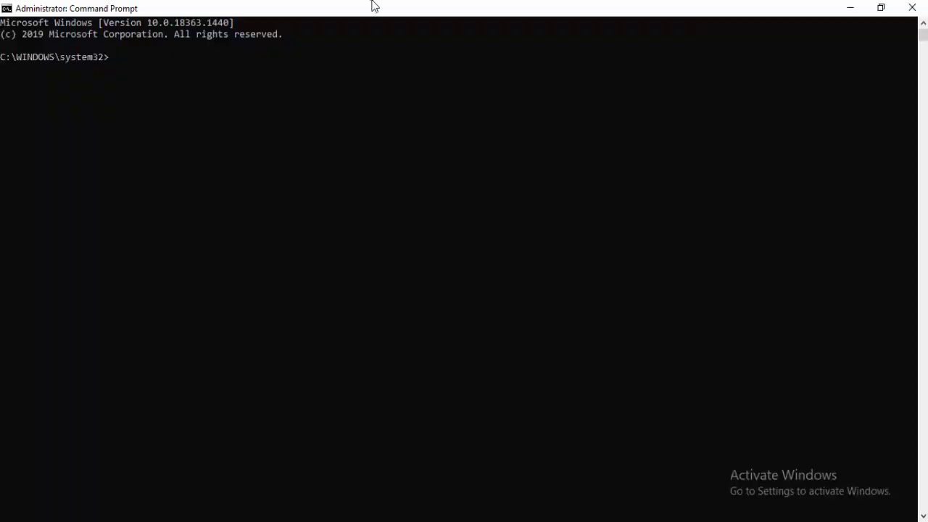
type("ipconfig /r")
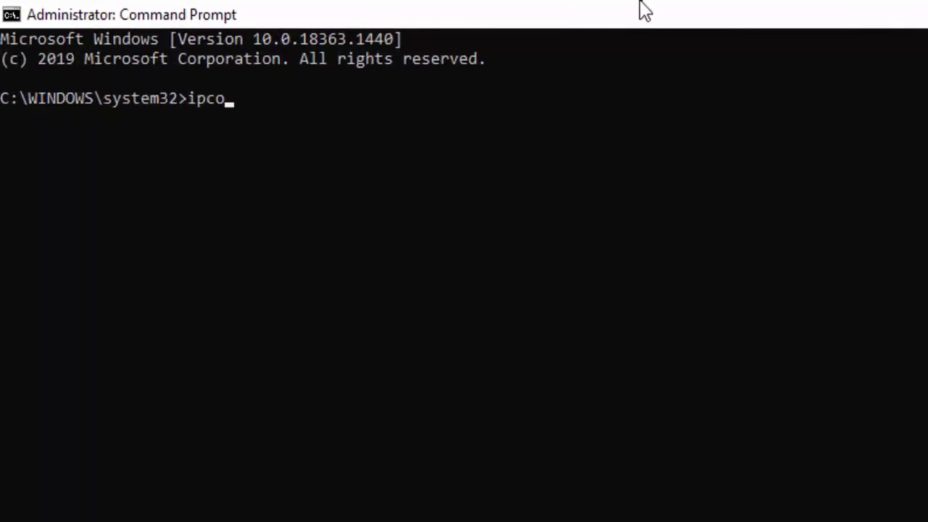
type("elease")
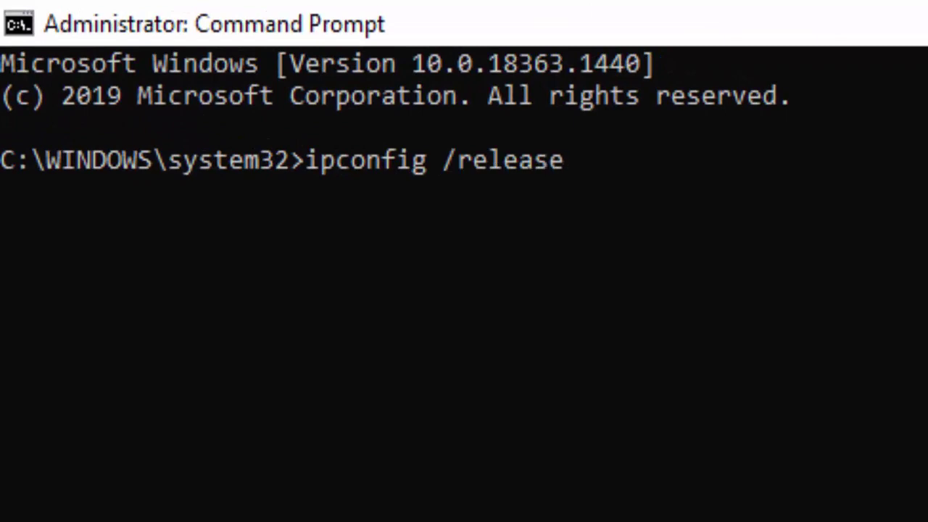
key("Return")
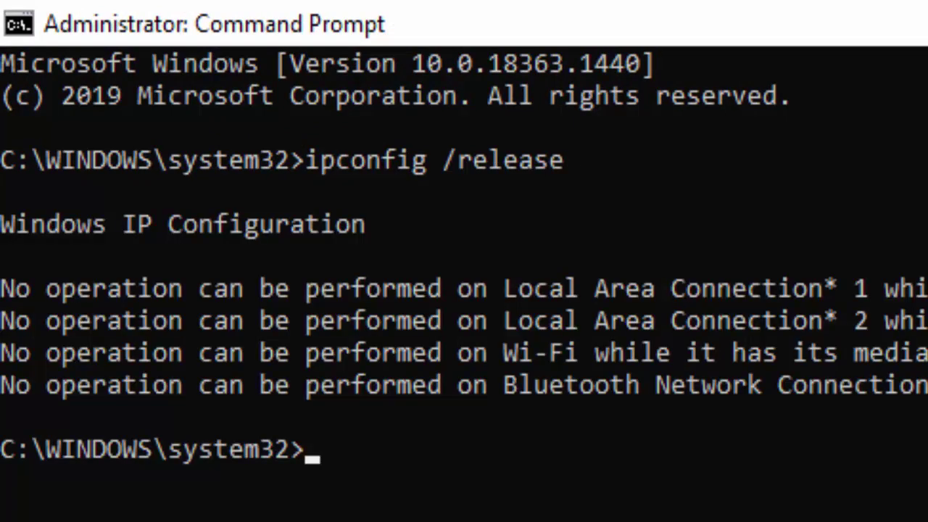
Flush the DNS cache with ipconfig /flushdns, then run ipconfig /renew
type("ipconfig ")
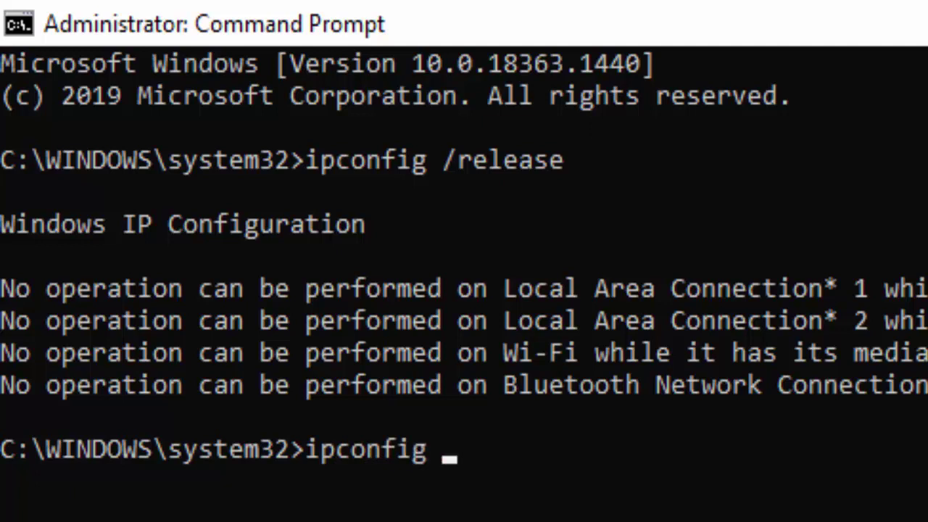
type("/")
type("flus")
key("BackSpace")
type("ushn")
key("BackSpace")
type("dns")
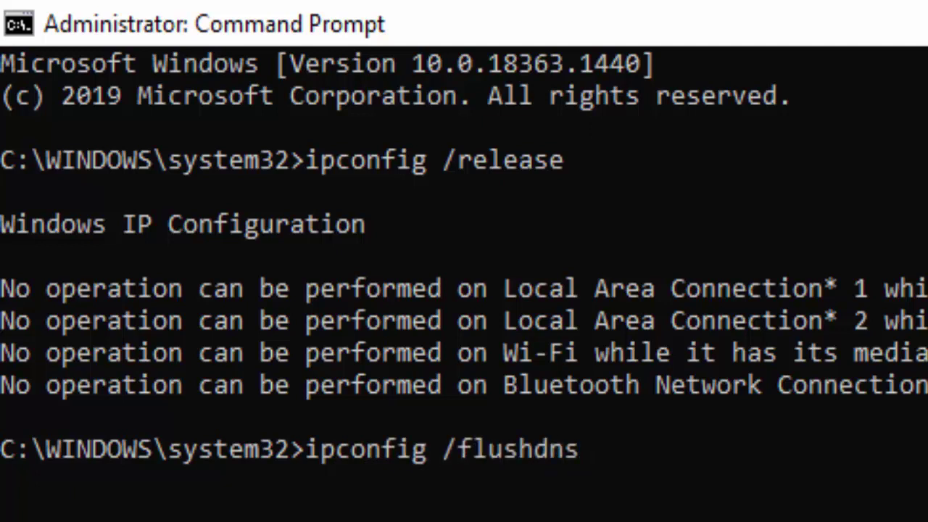
key("Return")
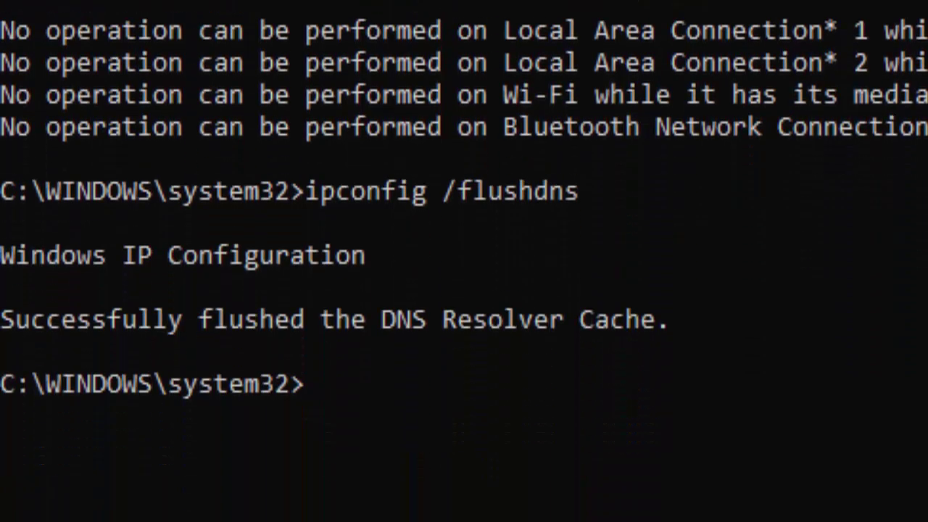
type("ipconfig")
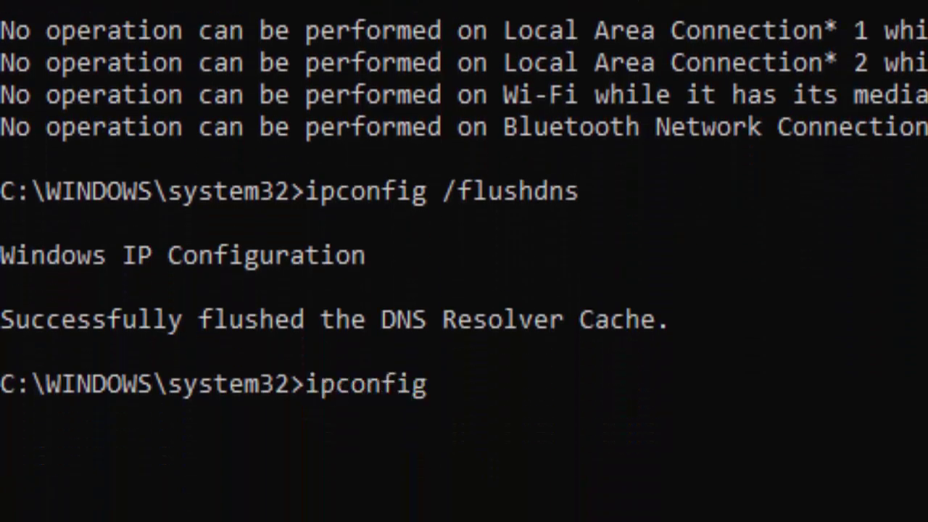
type(" /renew")
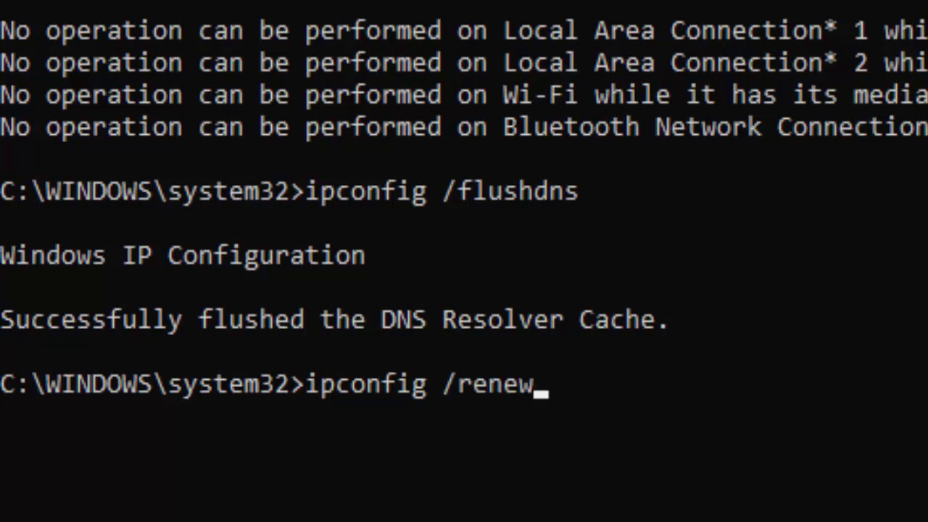
key("Return")
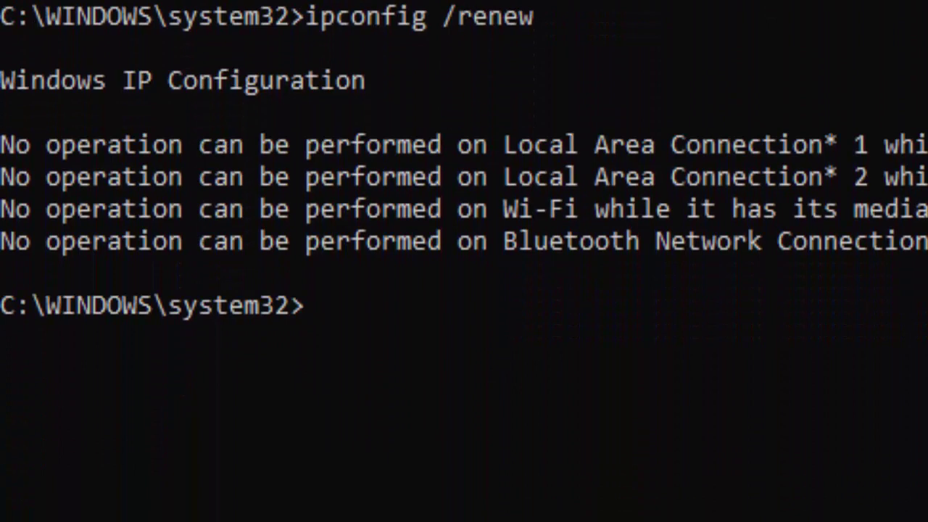
Reset the IP stack and Winsock catalog with netsh int ip reset and netsh winsock reset
type("netsh")
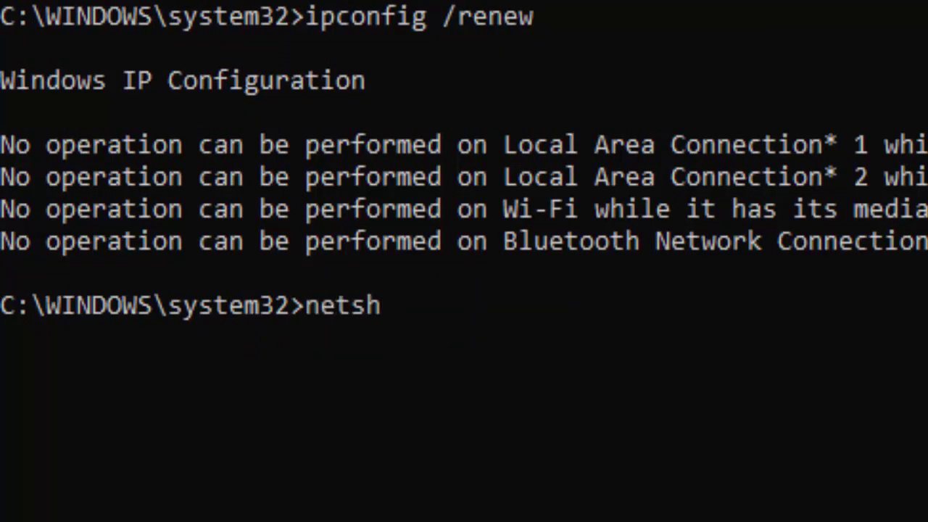
type(" int ip")
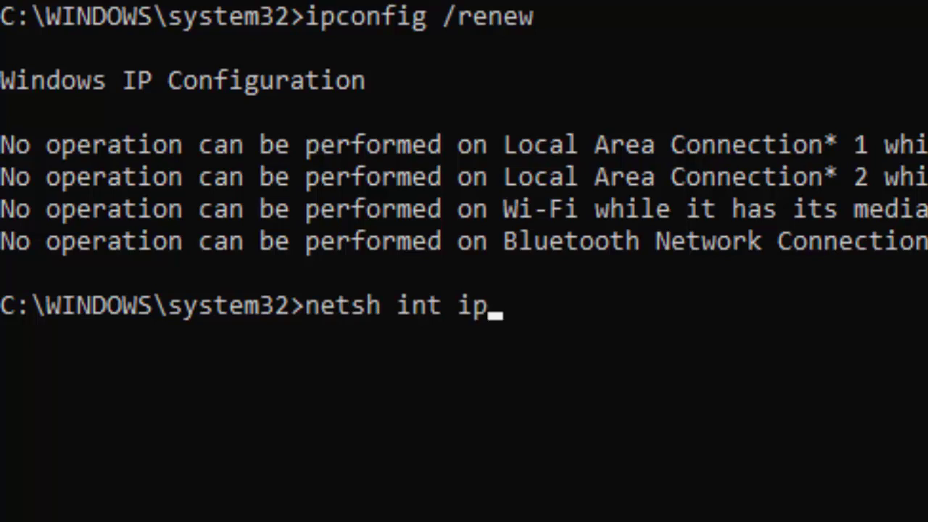
type(" reset")
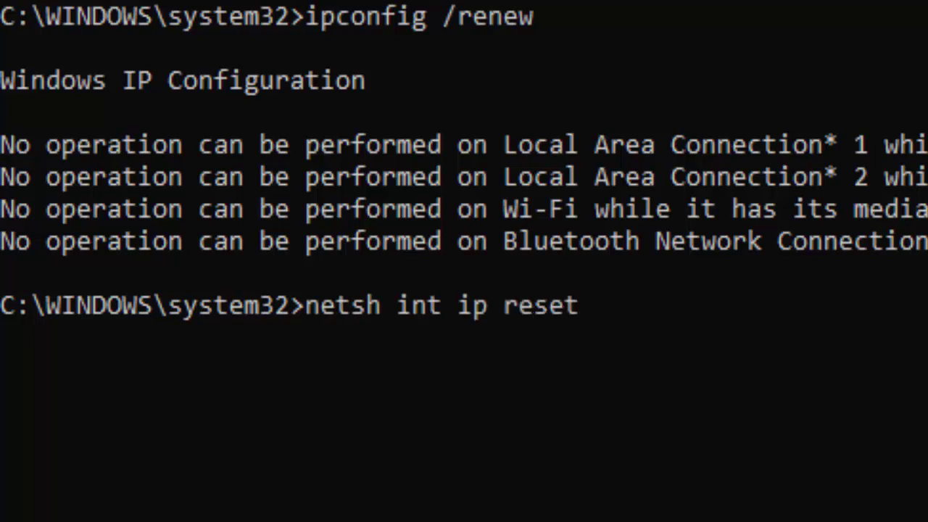
key("Return")
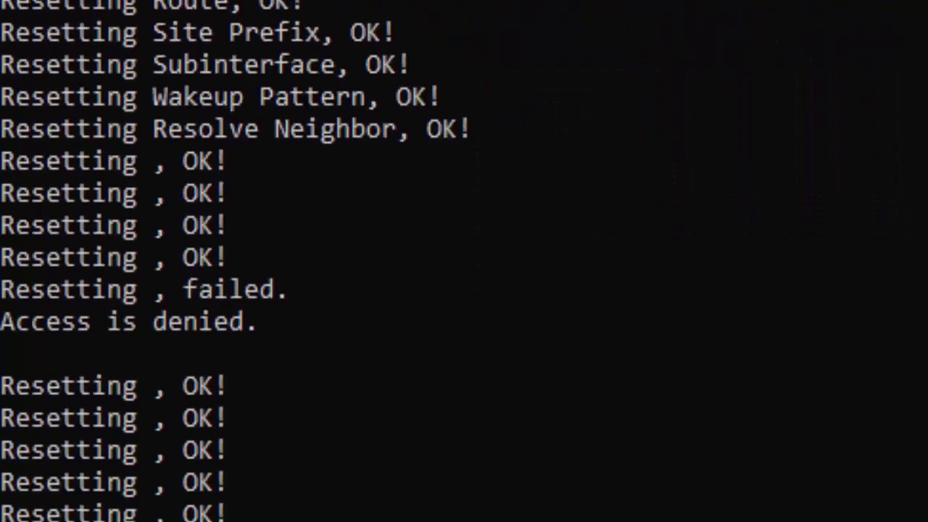
type("netsh ")
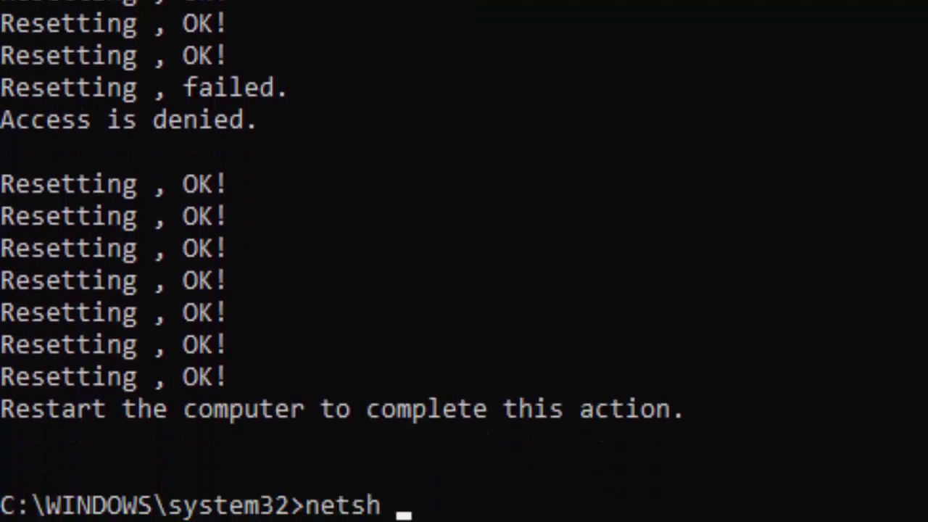
type("winsoc")
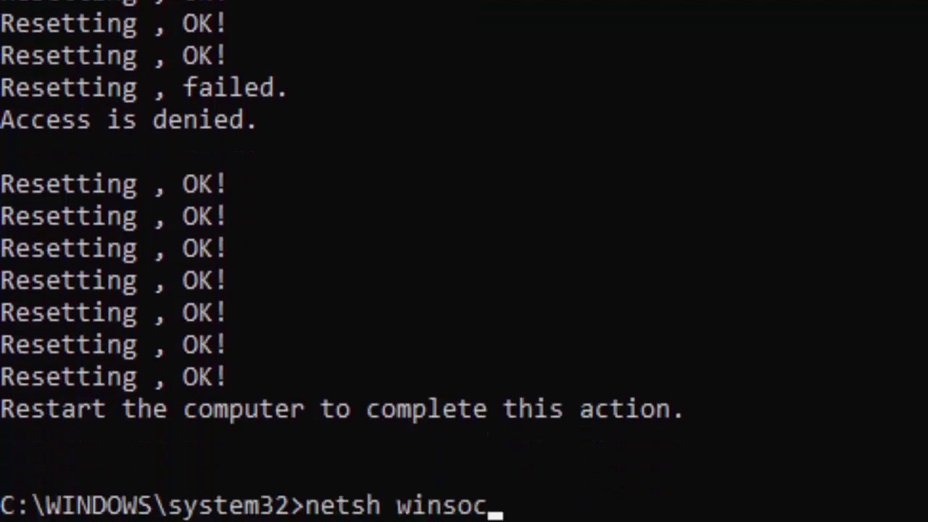
type("k reset")
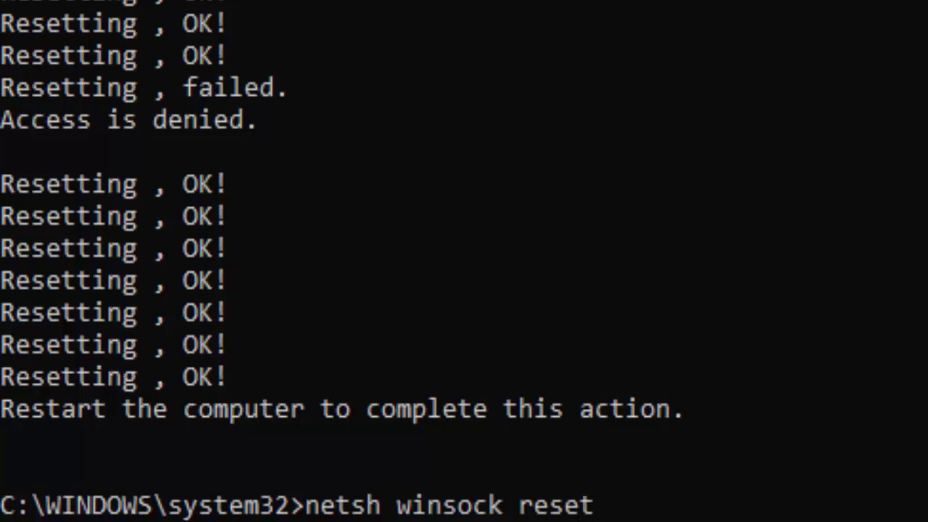
key("Return")
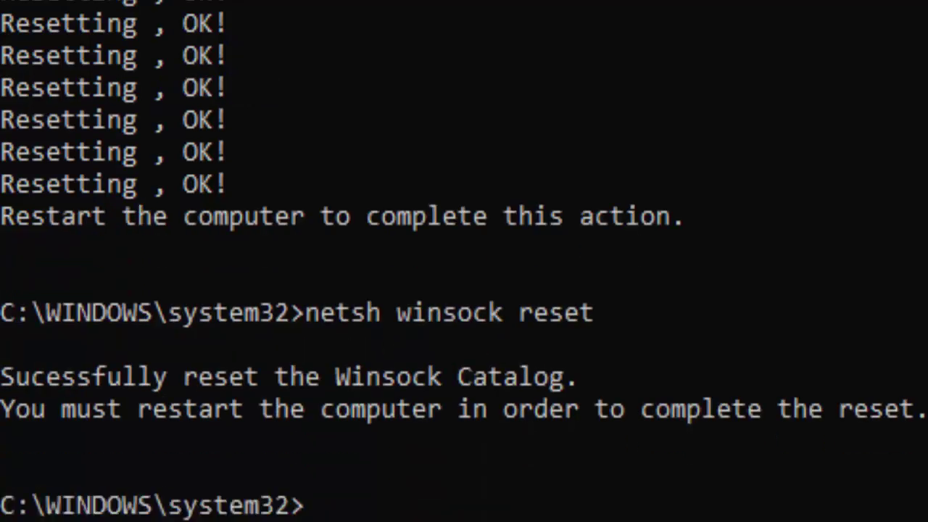
Start a system file check with sfc /scannow
type("sfc /scannow")
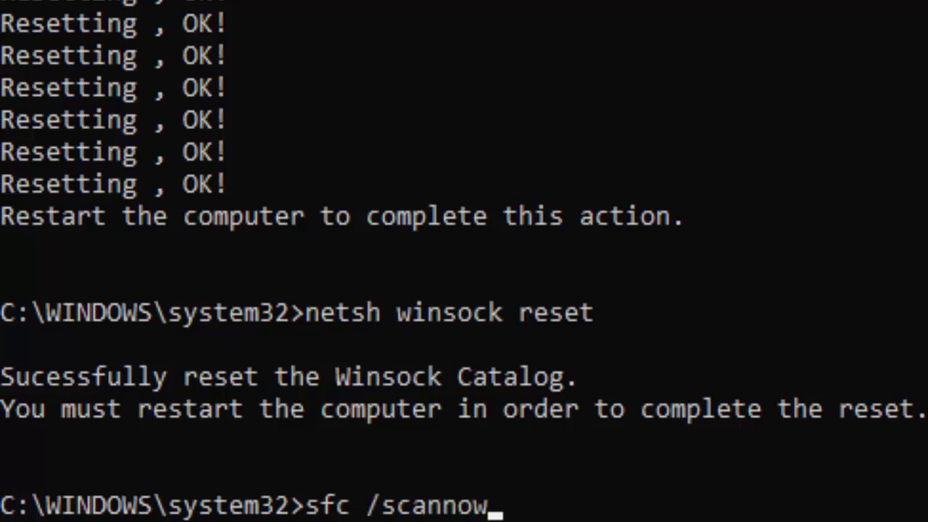
key("Return")
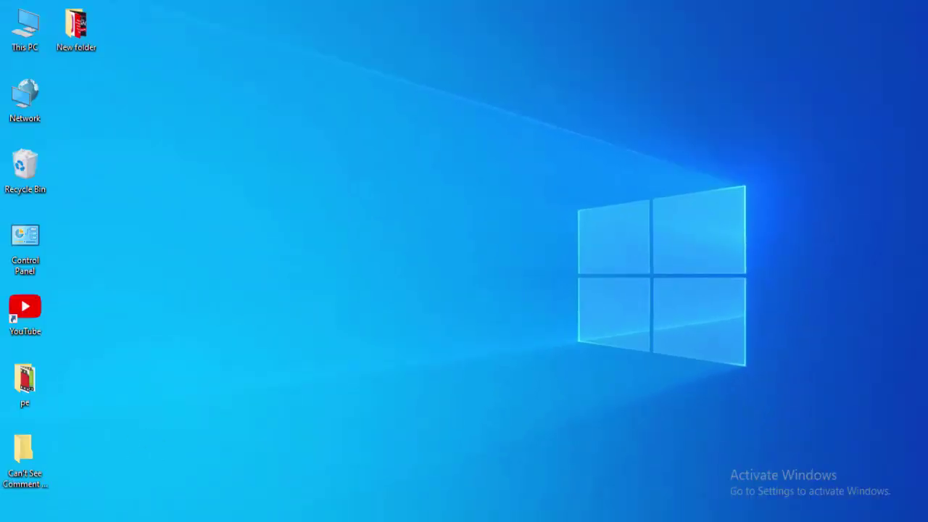
Clear Chrome's Last hour of browsing history, cookies and cached images and files
left_click(18, 521)
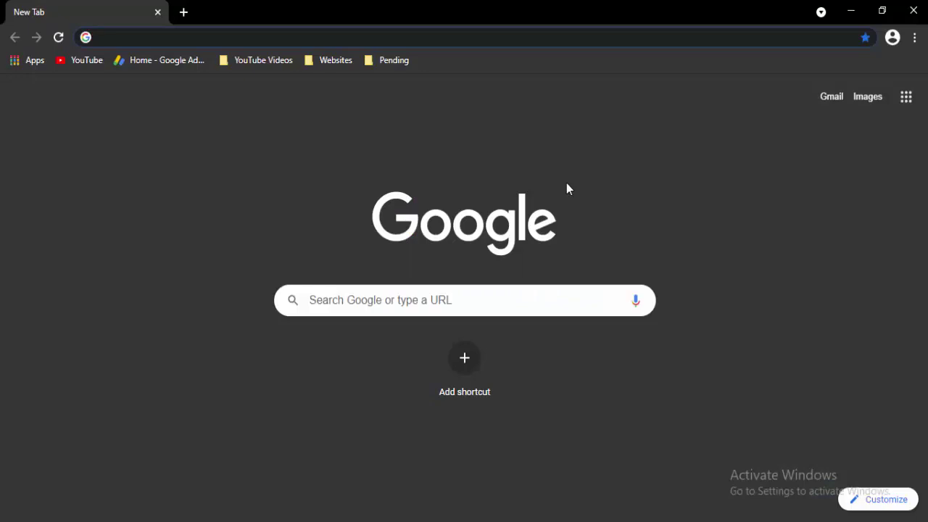
key("ctrl+shift+Delete")
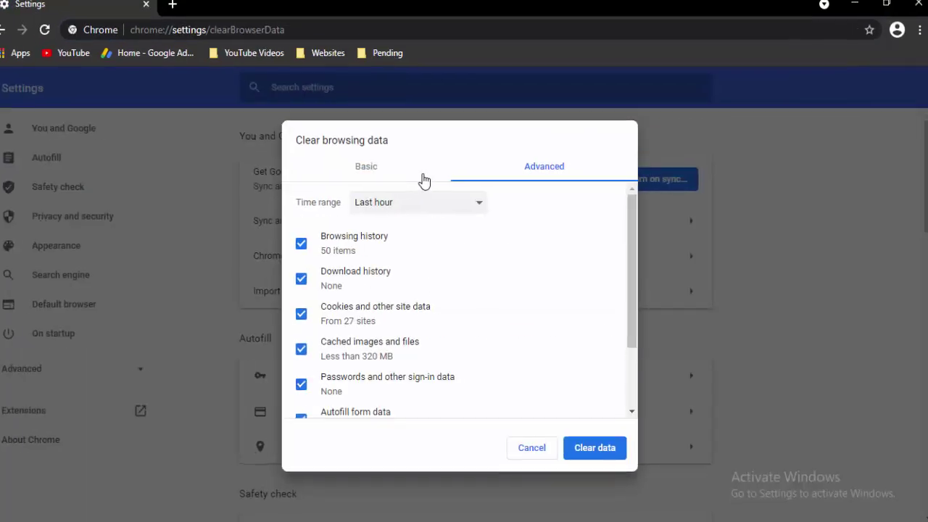
left_click(430, 179)
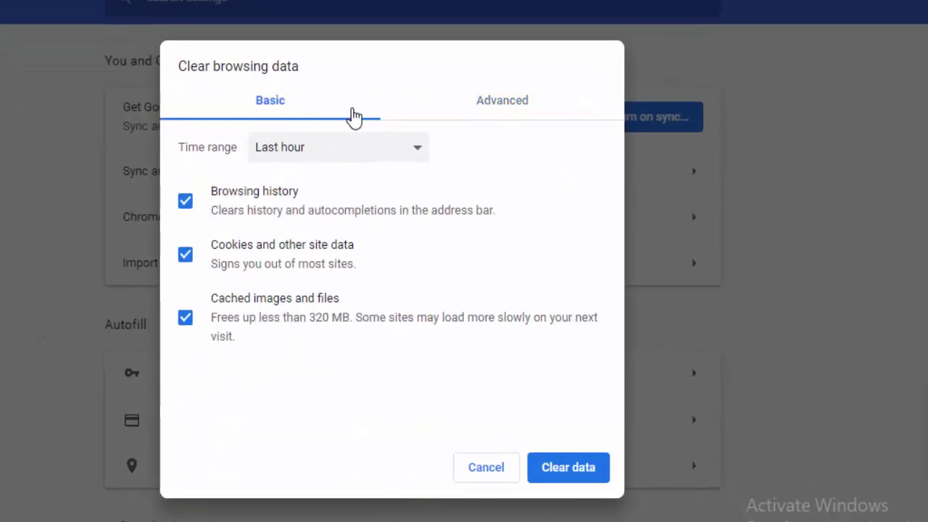
left_click(363, 151)
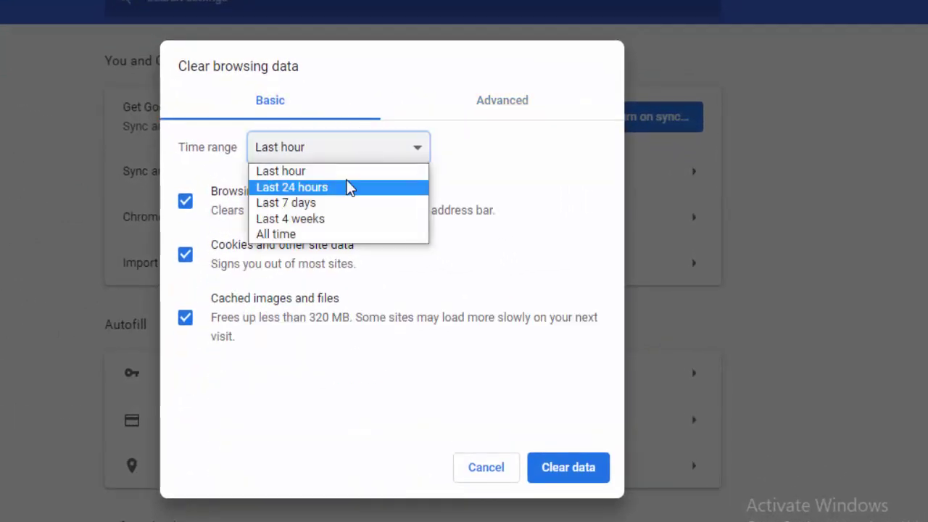
left_click(349, 171)
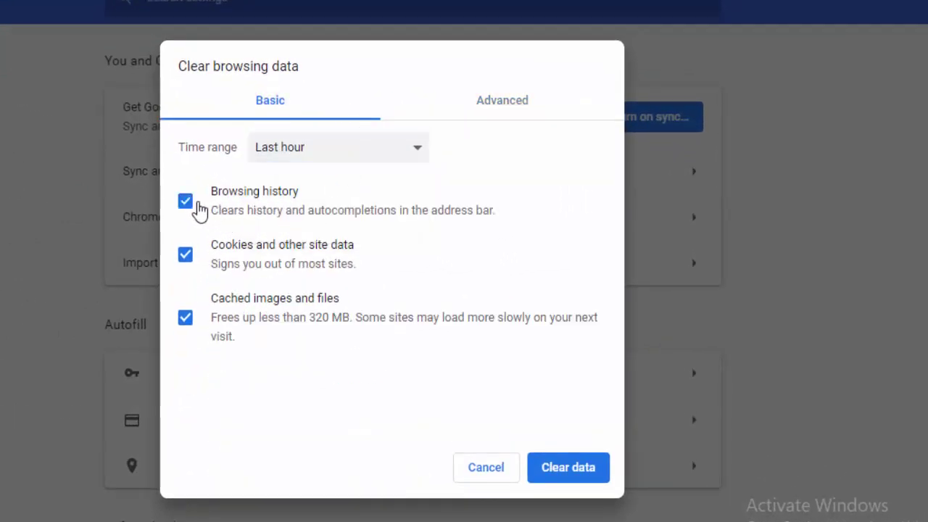
left_click(193, 324)
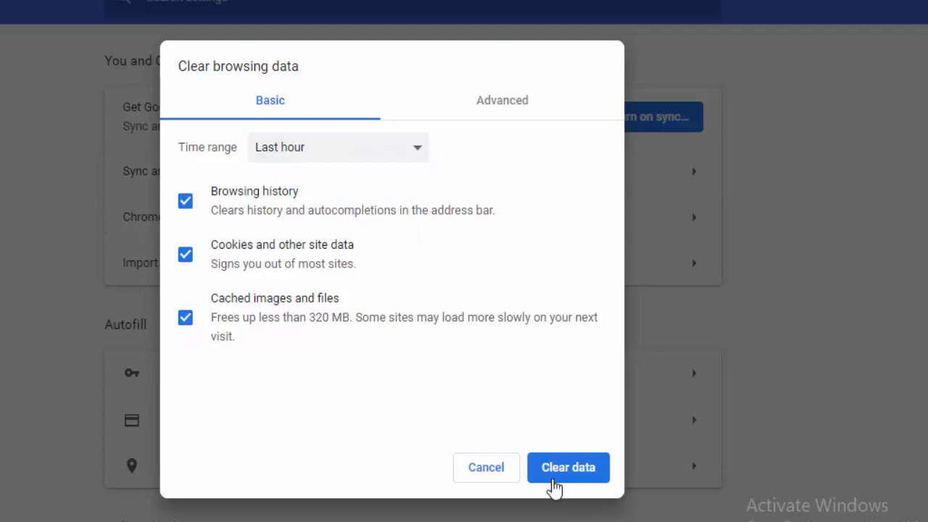
left_click(565, 475)
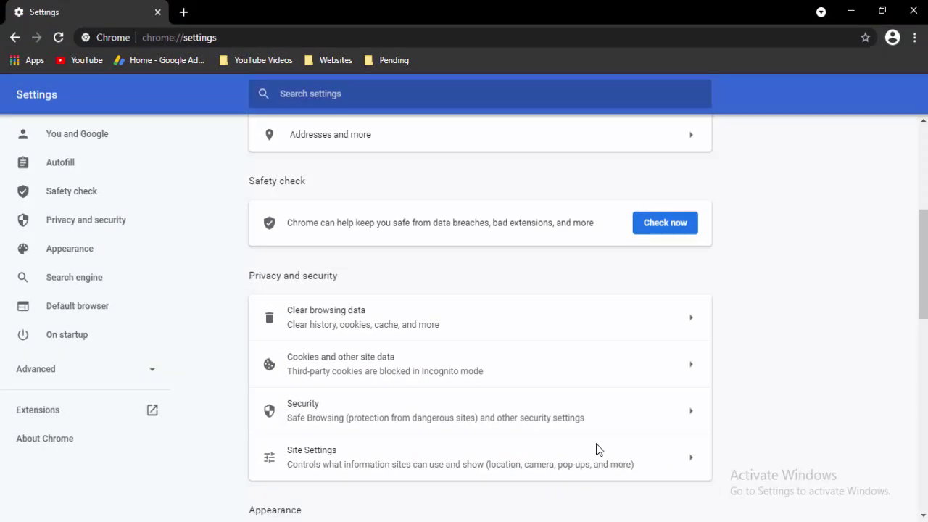
key("F5")
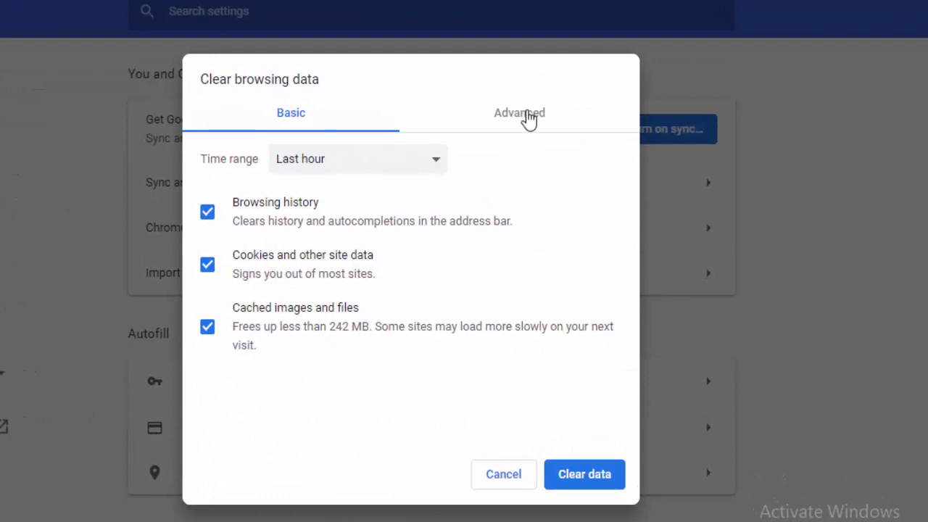
left_click(546, 157)
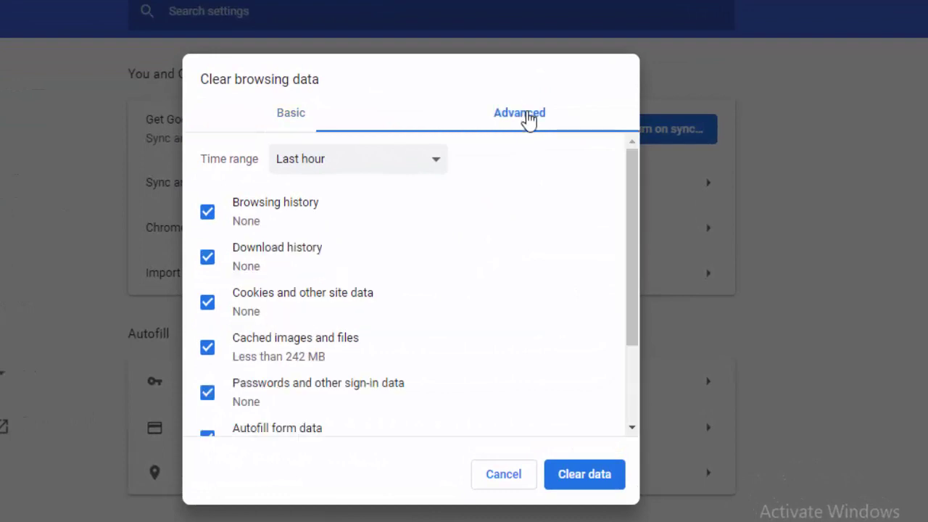
left_click(417, 165)
left_click(323, 204)
left_click(208, 215)
left_click(208, 216)
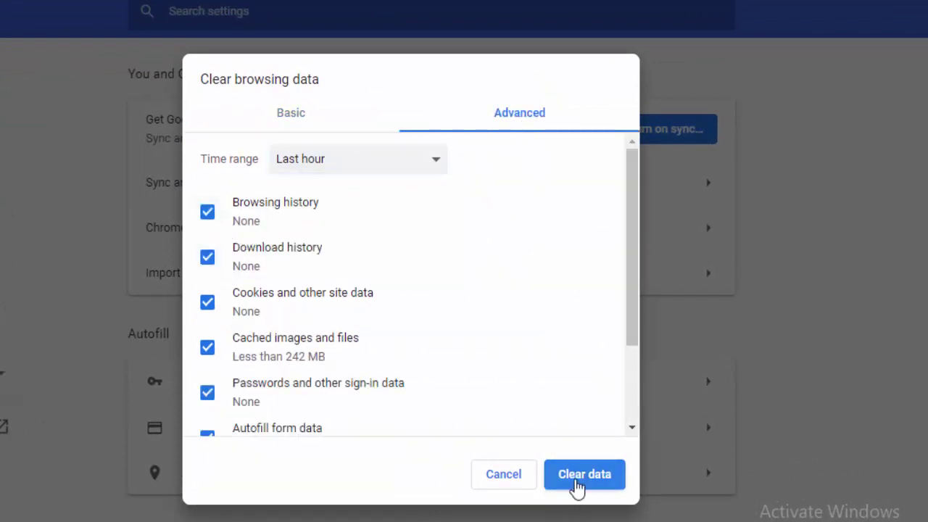
left_click(522, 479)
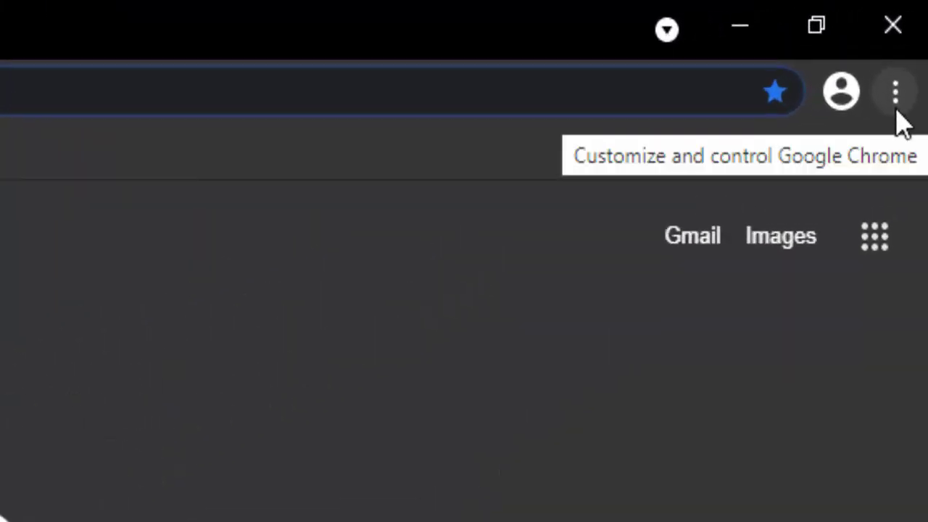
Update Chrome through Help > About Google Chrome, then close the browser
left_click(896, 102)
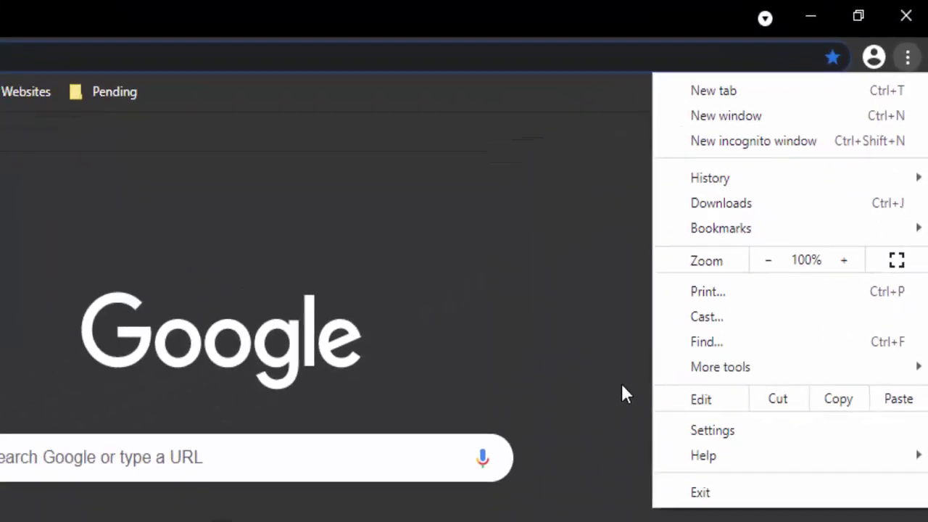
mouse_move(698, 457)
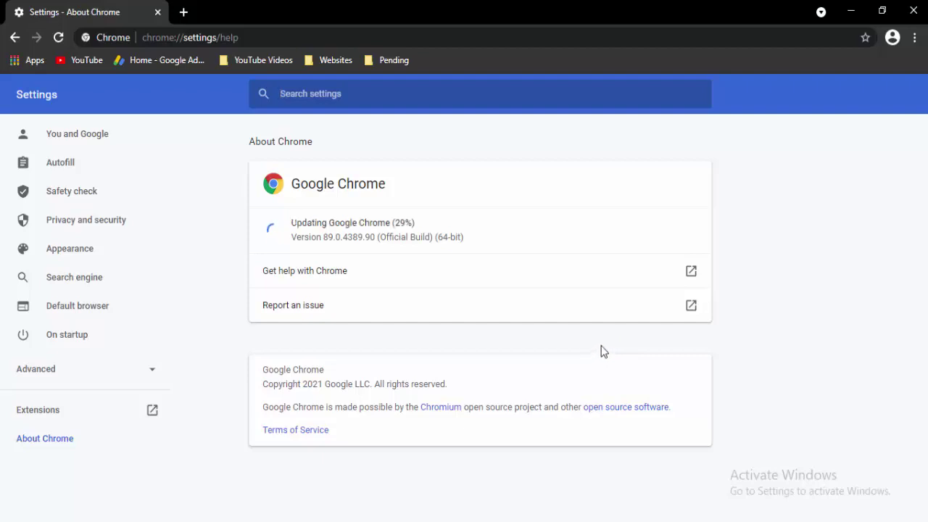
left_click(907, 11)
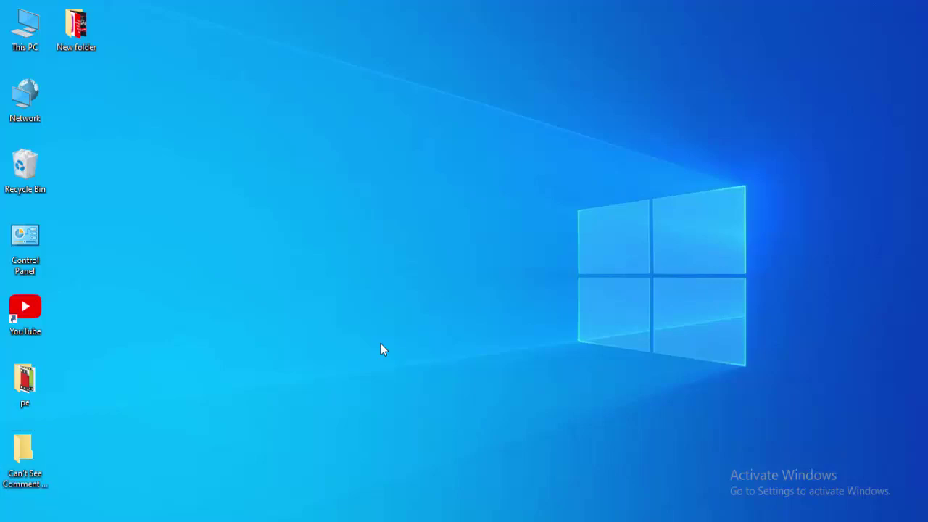
Open Local Disk (C:) Properties from This PC, showing 155 GB free of 194 GB
key("super+e")
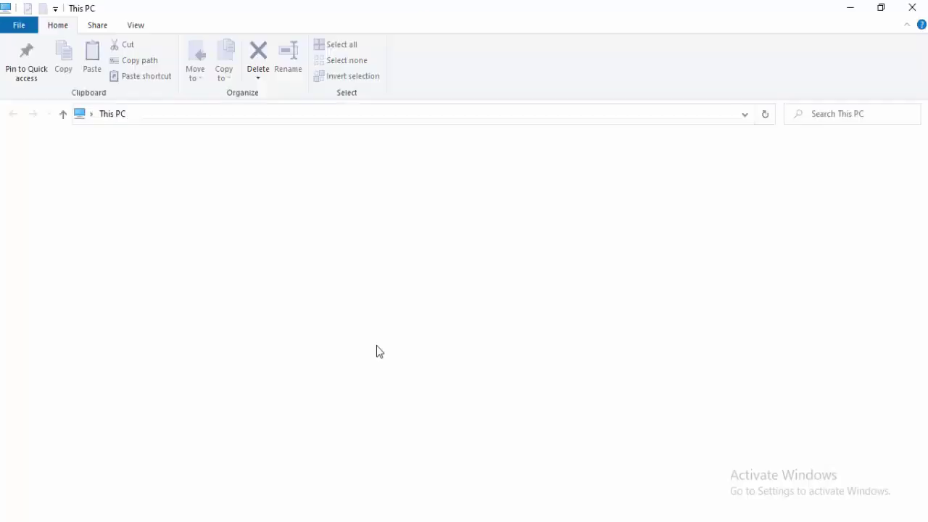
left_click(208, 289)
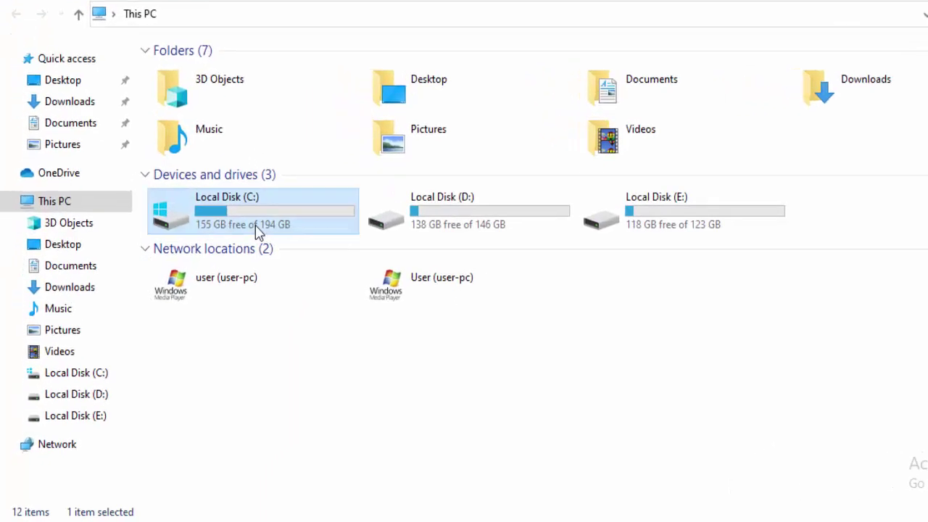
right_click(208, 290)
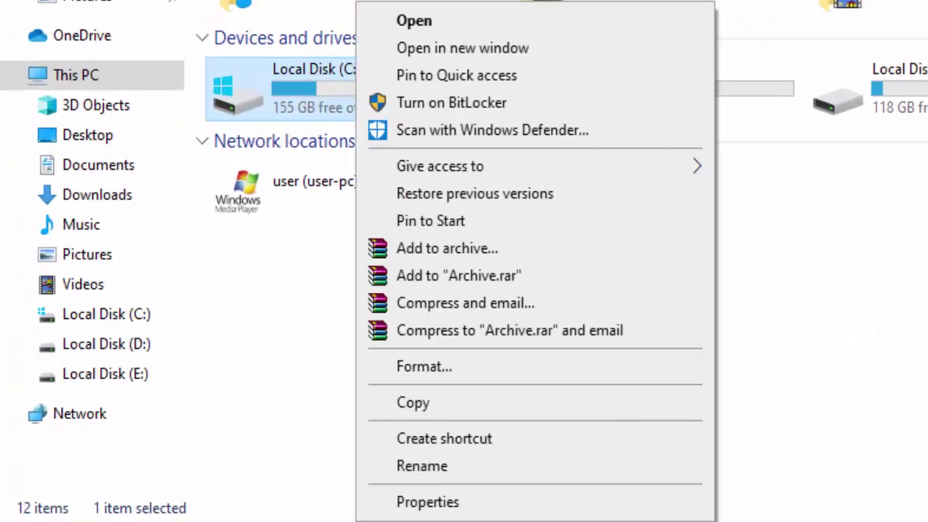
left_click(456, 512)
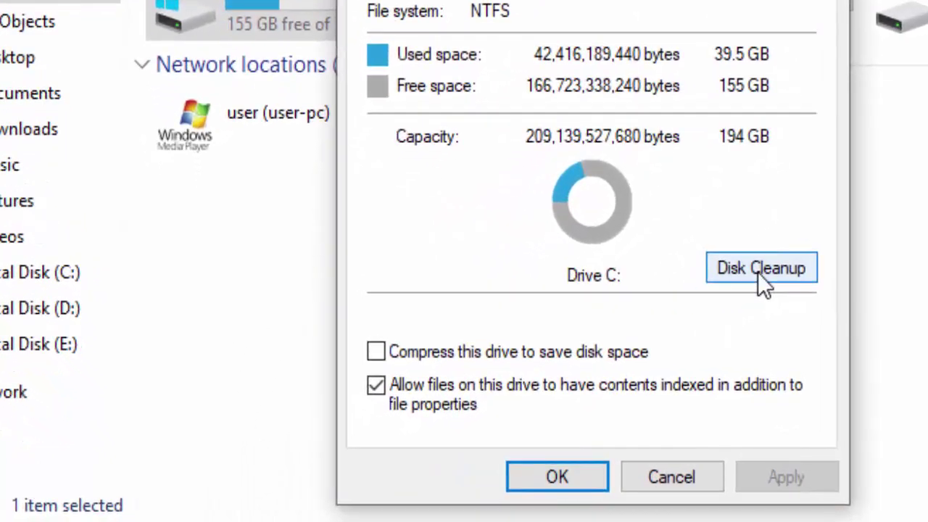
Launch Disk Cleanup for C: with Temporary files kept ticked among the files to delete
left_click(741, 279)
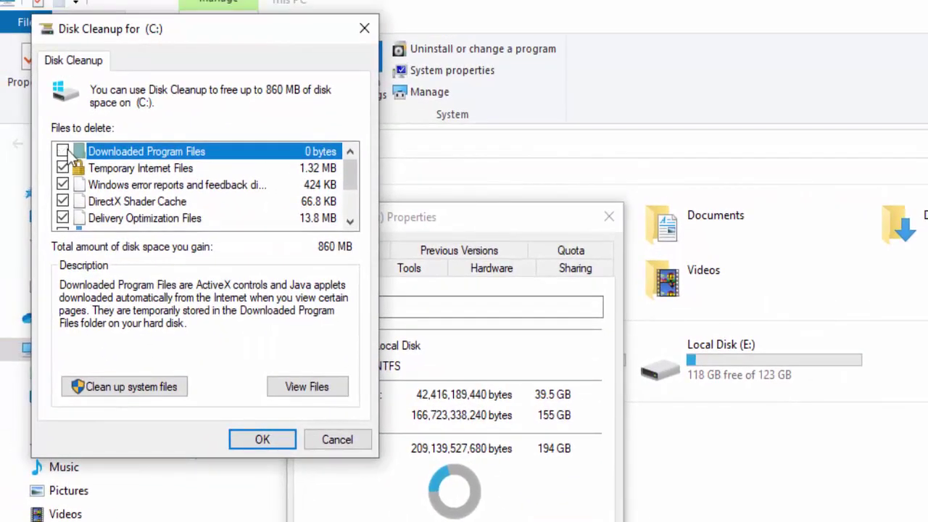
scroll(69, 177, "down", 2)
left_click(63, 201)
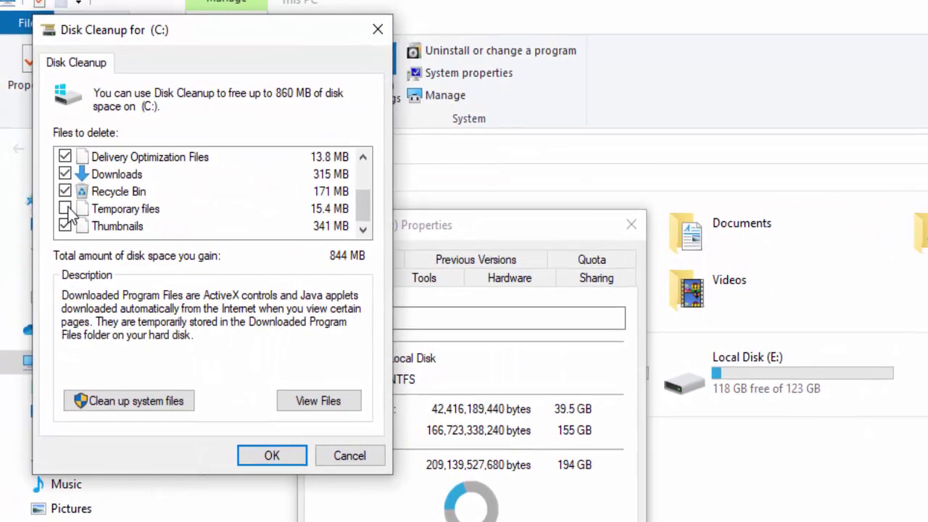
left_click(62, 201)
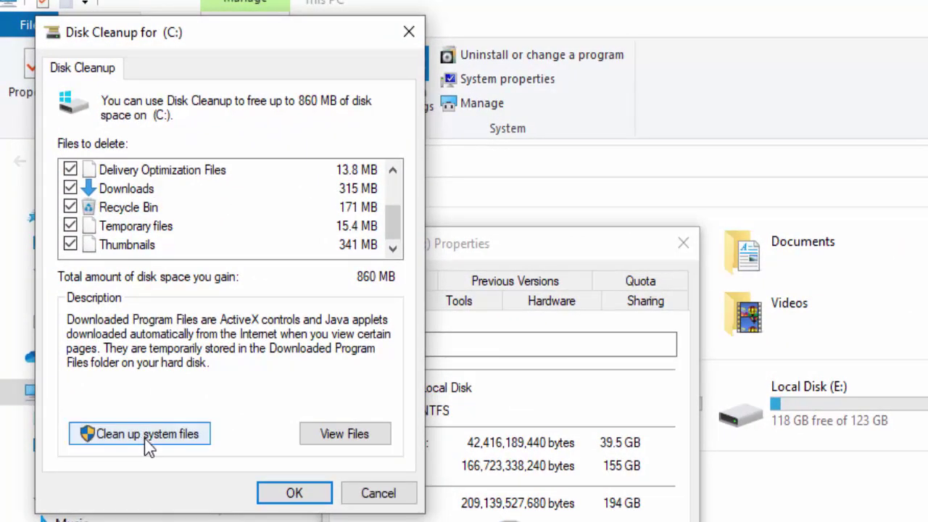
Permanently delete the 5.23 GB of system and temporary files, then close C: properties
left_click(146, 435)
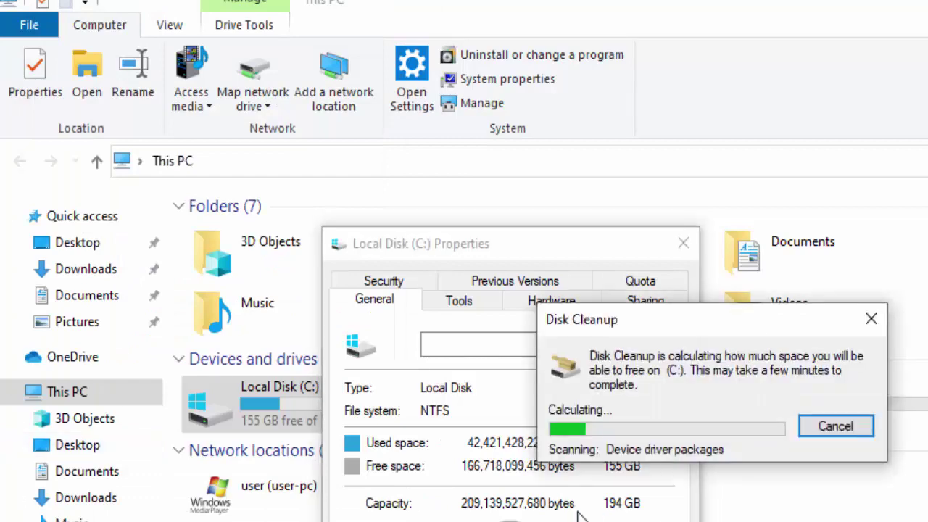
scroll(101, 218, "down", 3)
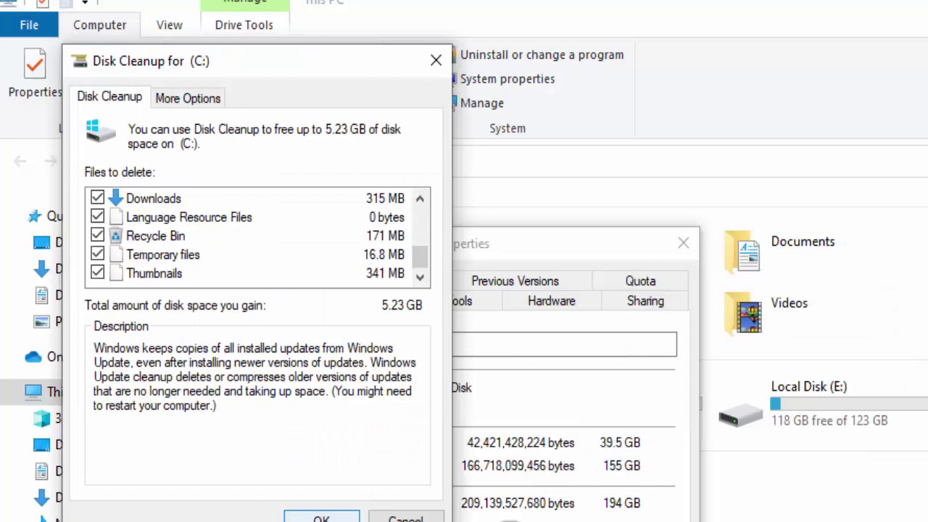
left_click(321, 518)
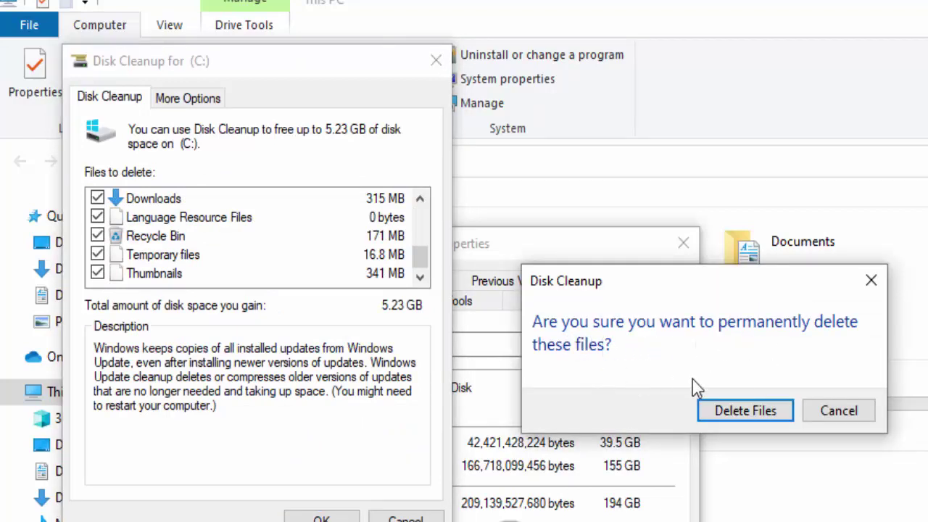
left_click(731, 416)
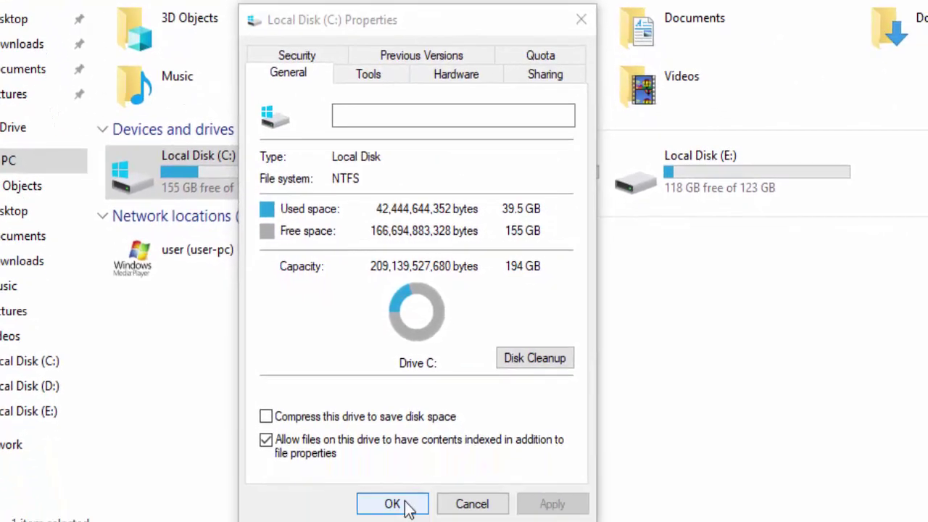
left_click(394, 503)
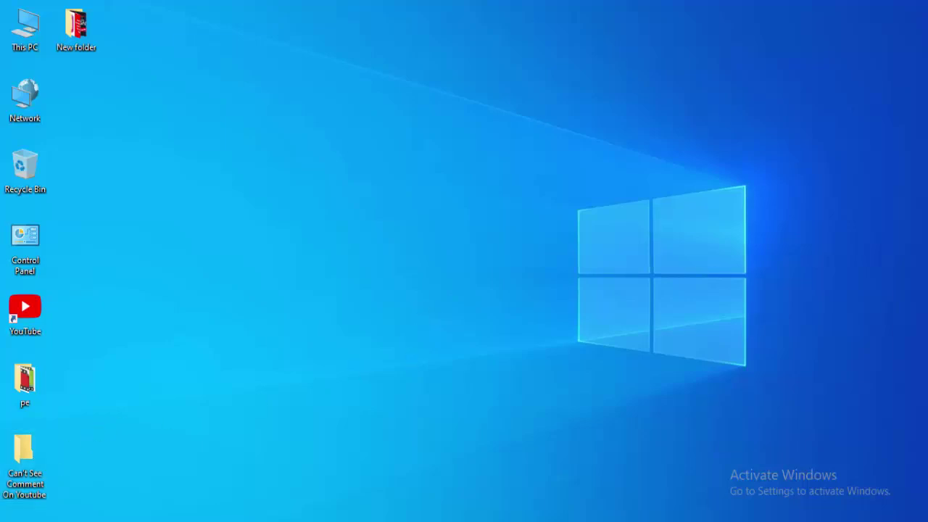
Search the Start menu for 'device man' to locate Device Manager
key("super")
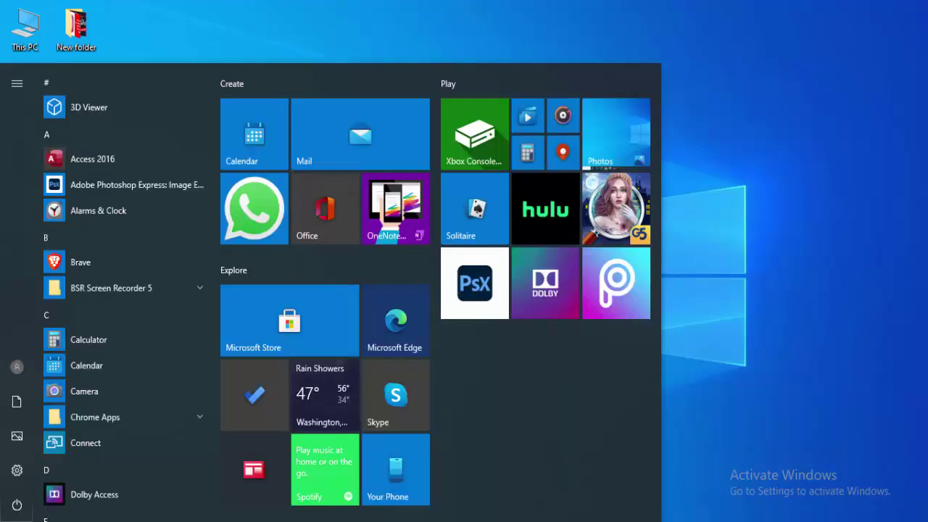
key("super")
key("super")
type("de")
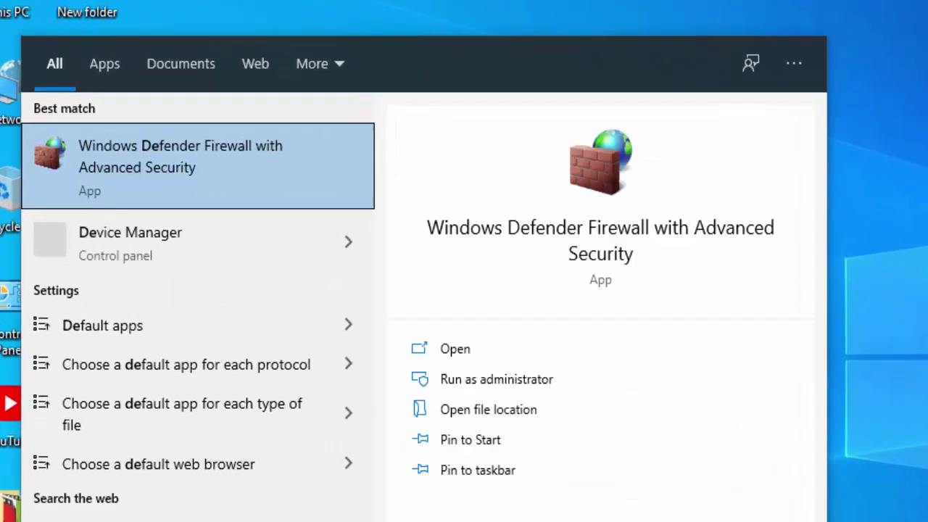
type("vice ma")
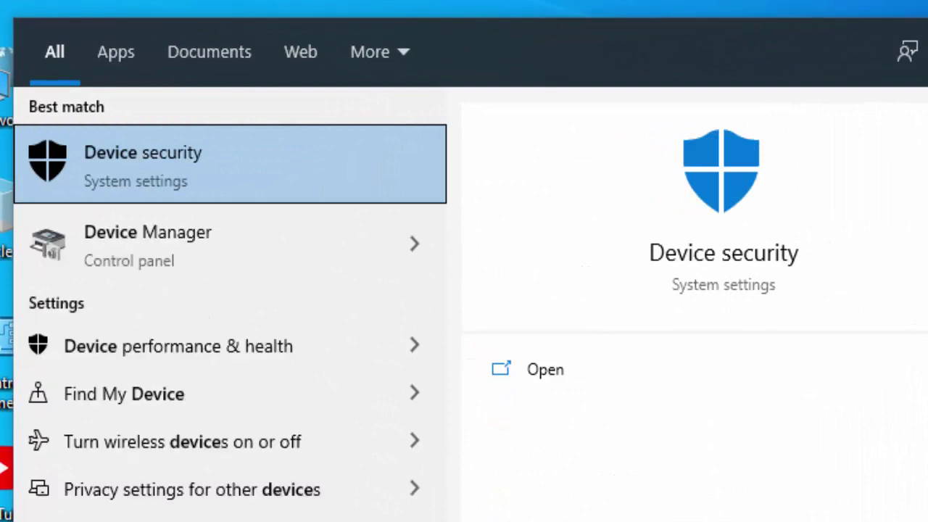
type("n")
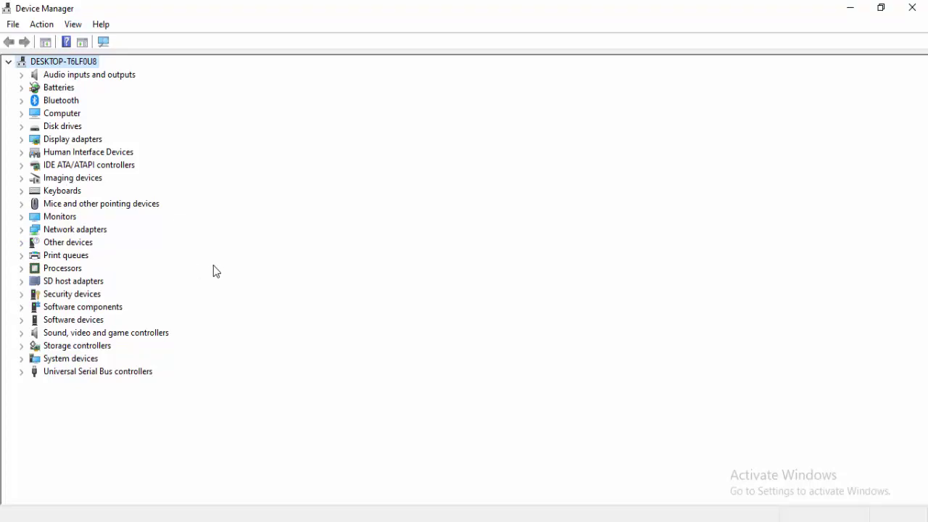
Run an automatic online driver search for the ST500VT000-1DK142 disk drive under Disk drives
left_click(21, 127)
right_click(82, 140)
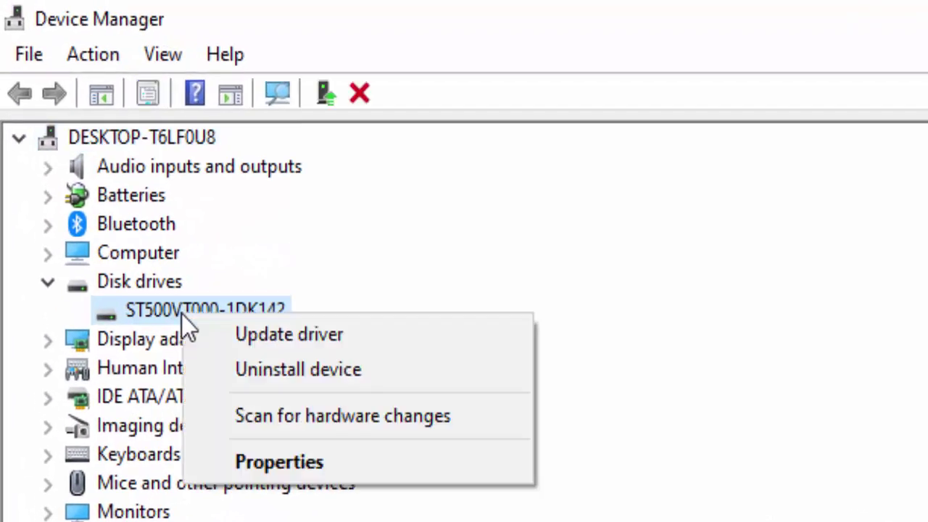
left_click(254, 337)
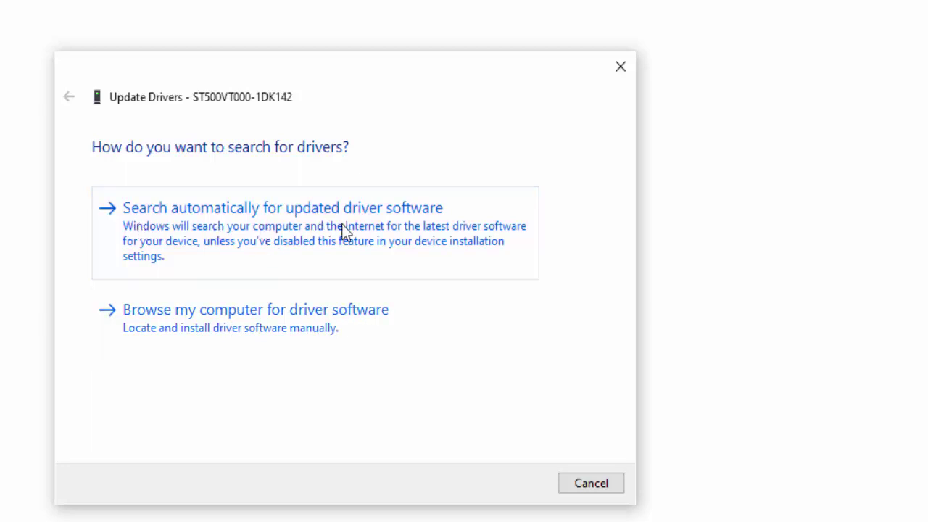
left_click(289, 242)
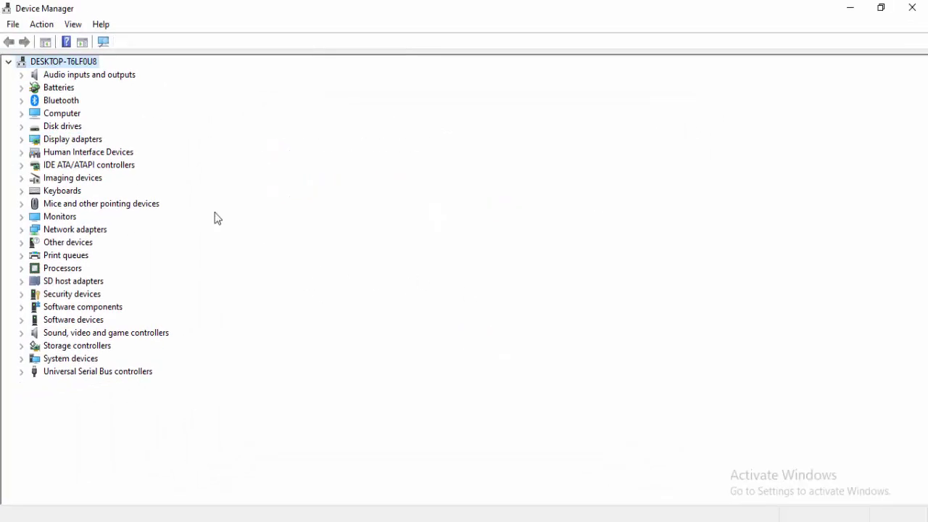
Install the Intel(R) HD Graphics 4000 driver from the computer's compatible list, then close Device Manager
left_click(22, 138)
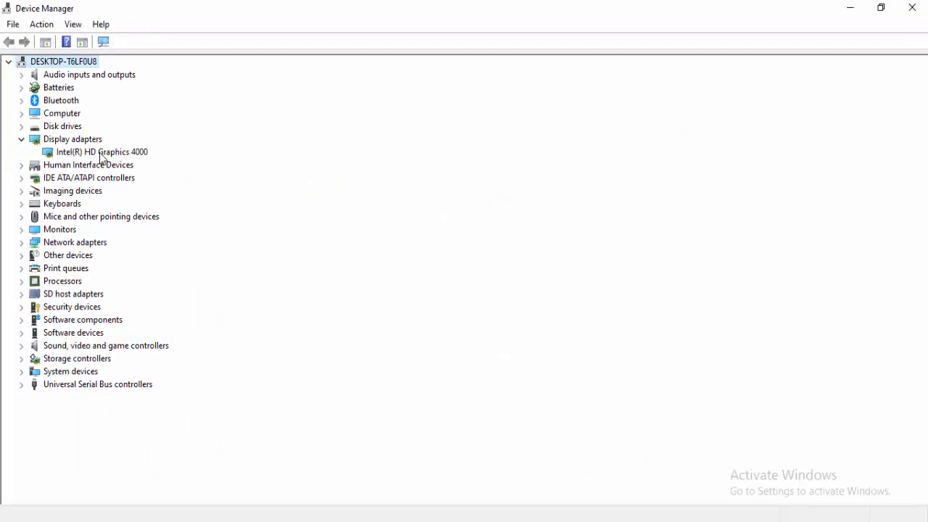
right_click(101, 154)
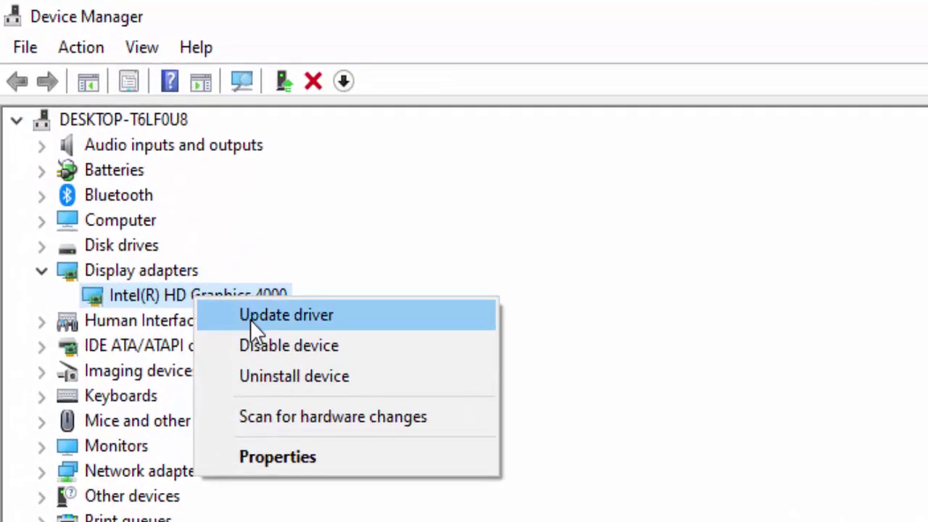
left_click(250, 320)
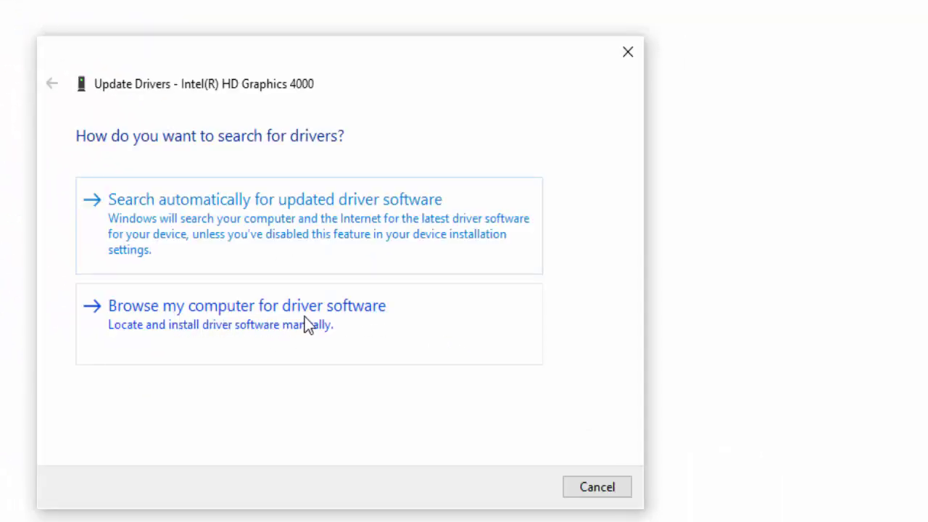
left_click(304, 319)
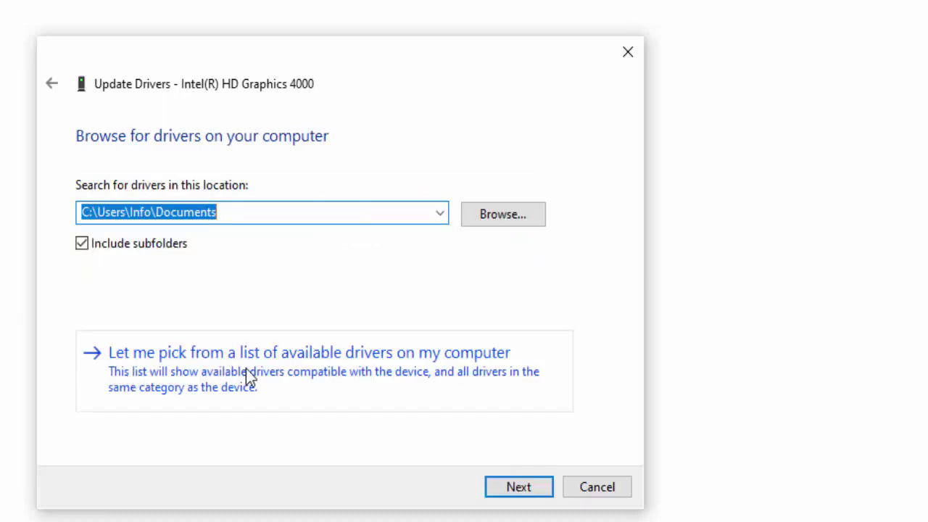
left_click(390, 368)
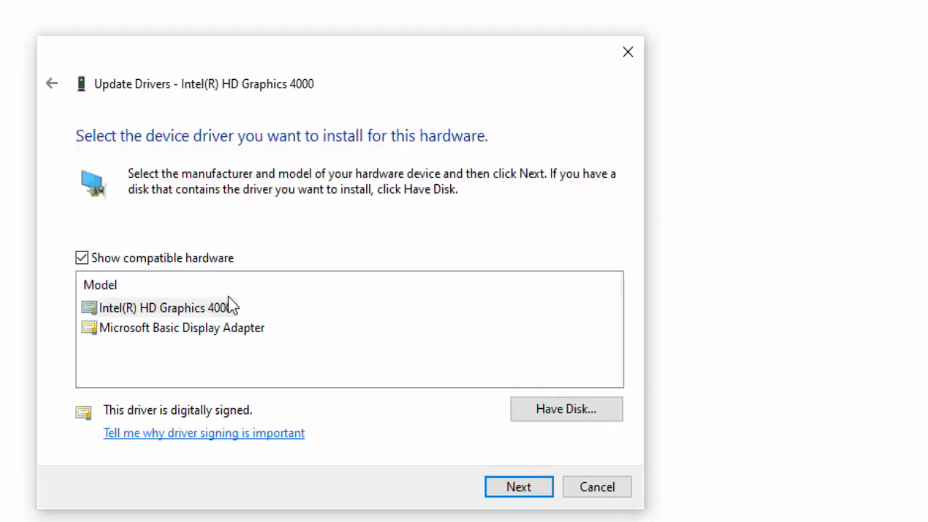
left_click(224, 323)
left_click(221, 312)
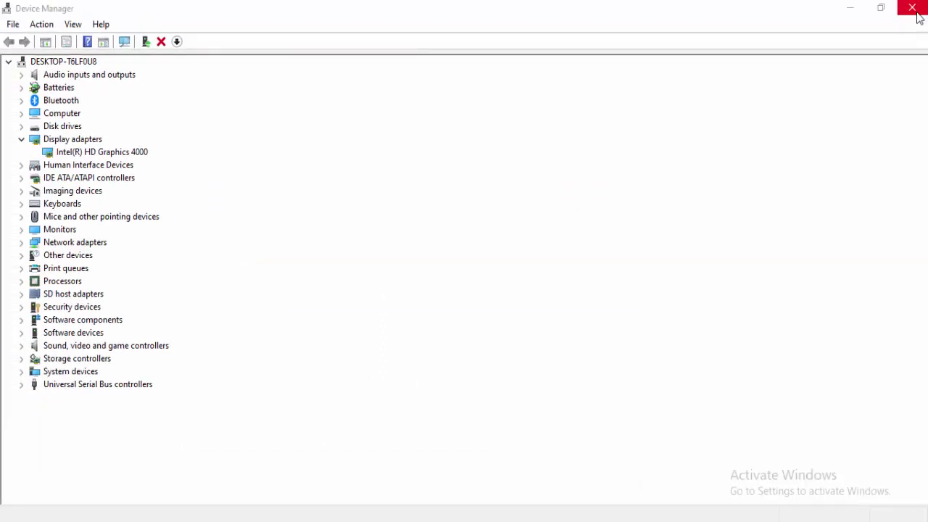
left_click(918, 17)
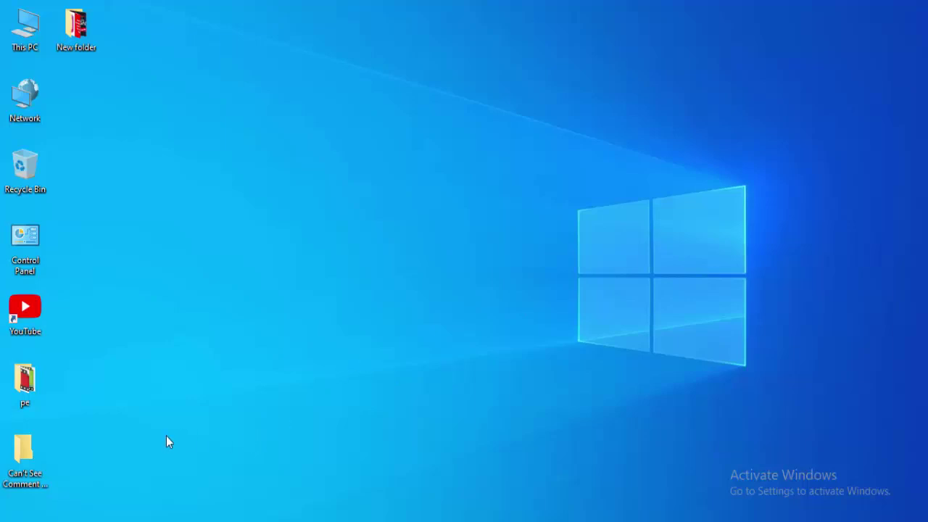
Launch Google Chrome from the Start menu
key("super")
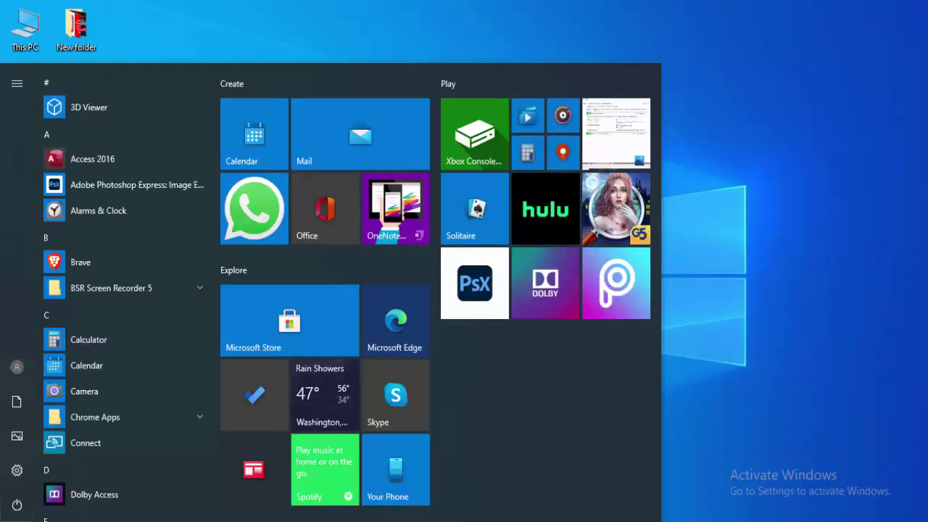
type("chrome")
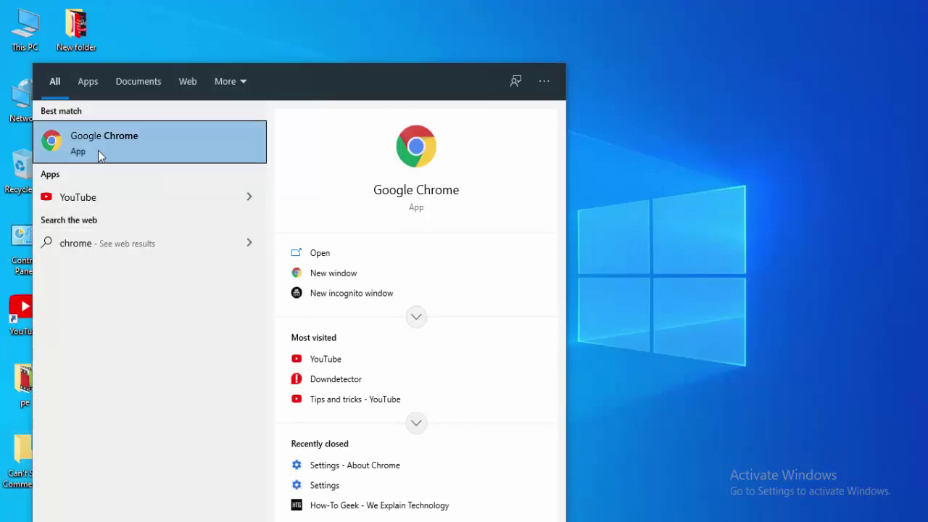
left_click(99, 150)
Search Google for 'download windows 10'
left_click(437, 305)
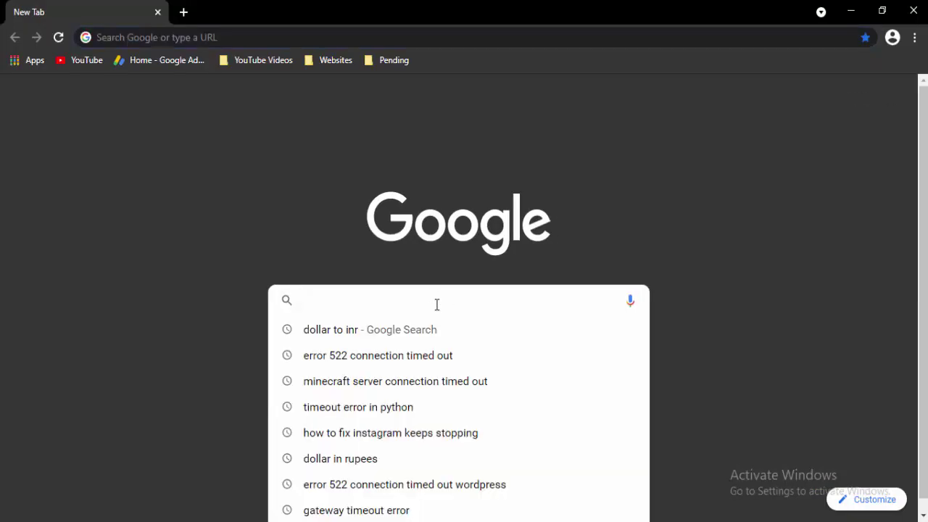
type("download windows ")
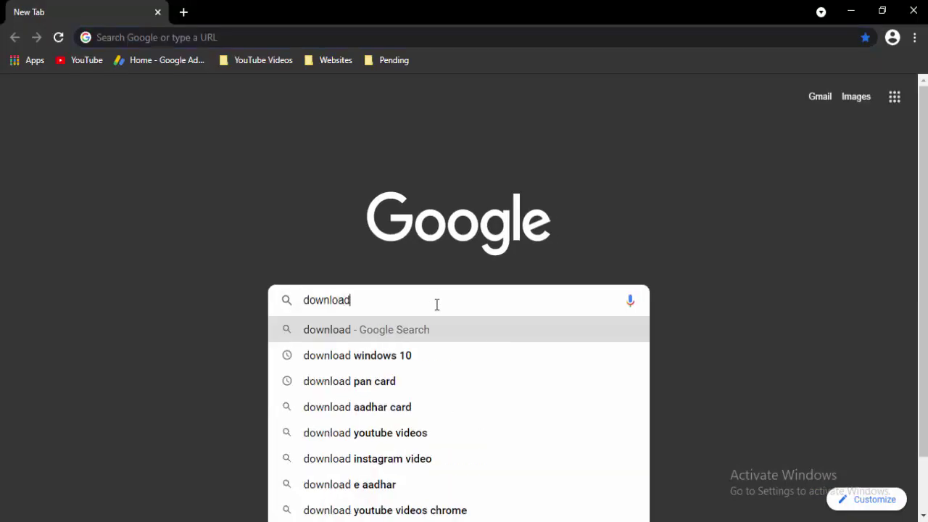
type("10")
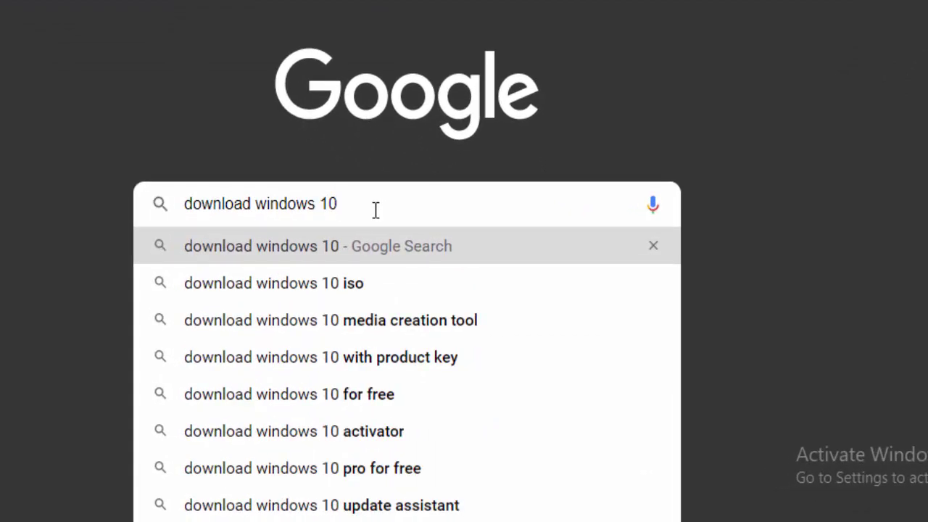
key("Return")
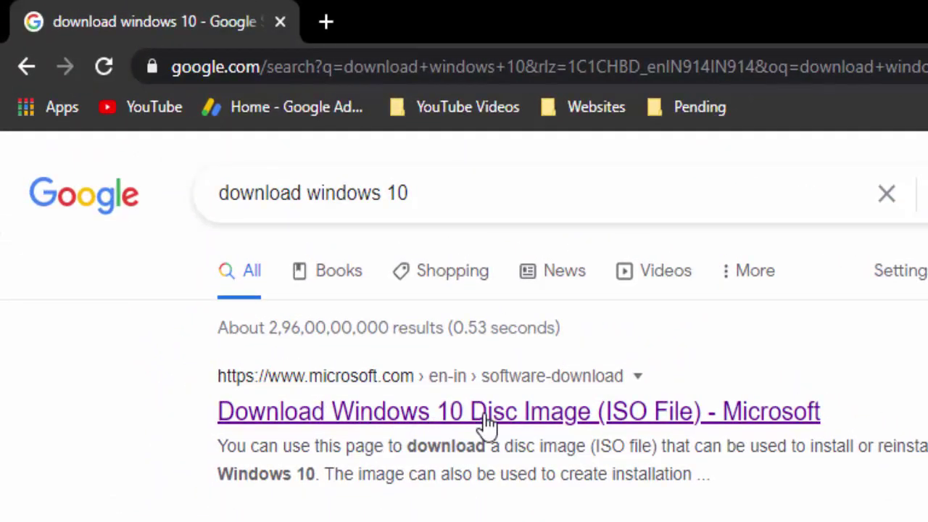
Download the Update Assistant from Microsoft's page, run it, and continue past the compatibility check
left_click(509, 421)
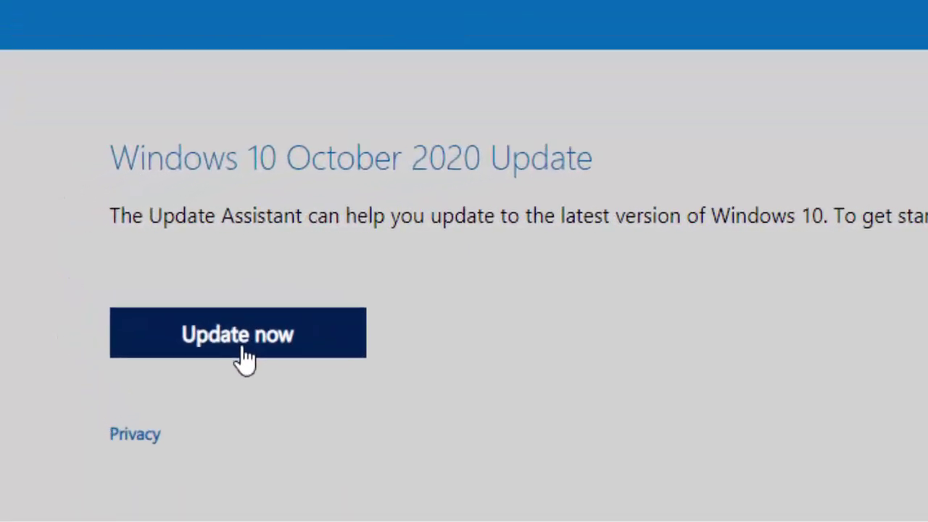
left_click(245, 355)
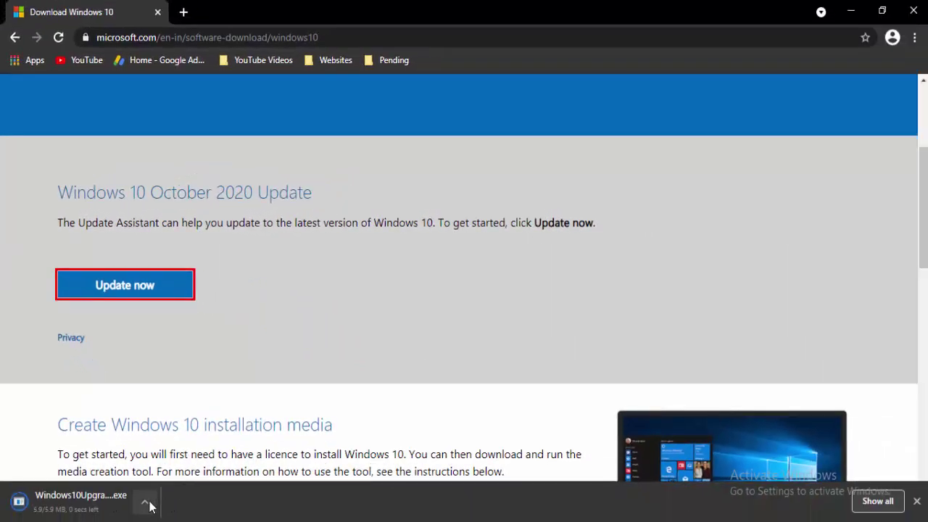
left_click(146, 503)
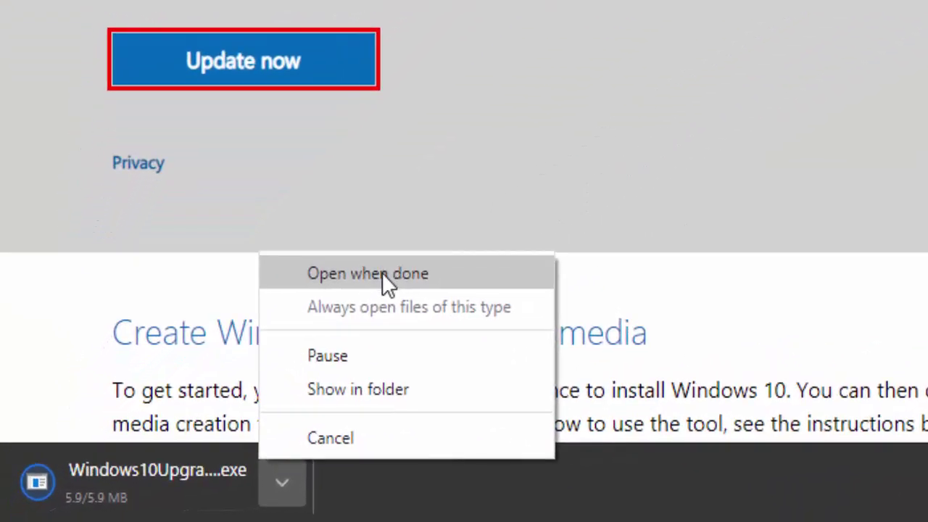
left_click(382, 273)
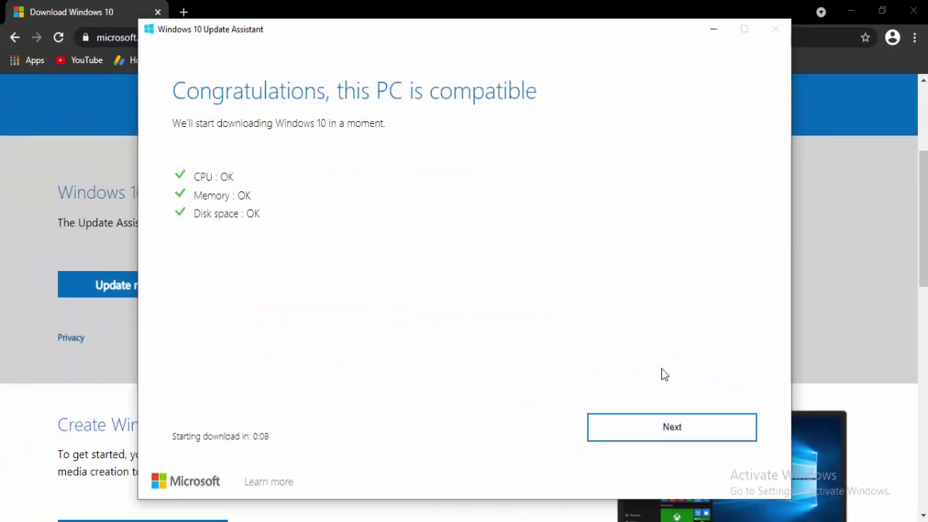
left_click(673, 431)
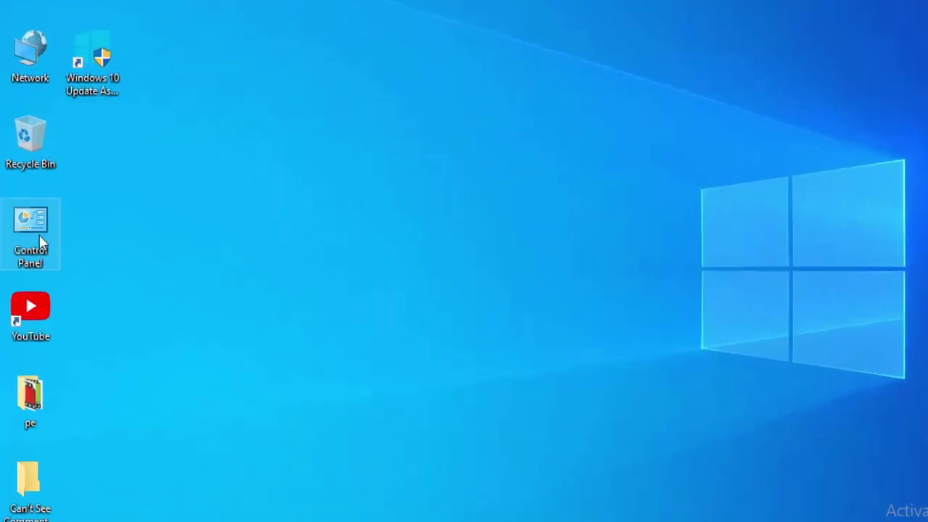
Go through Network and Internet and Network and Sharing Center to Change adapter settings
double_click(66, 185)
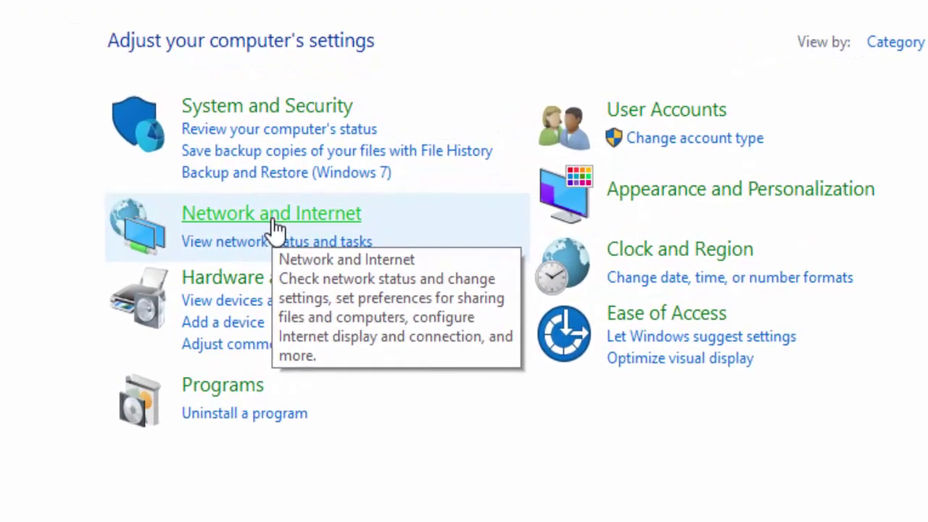
left_click(309, 214)
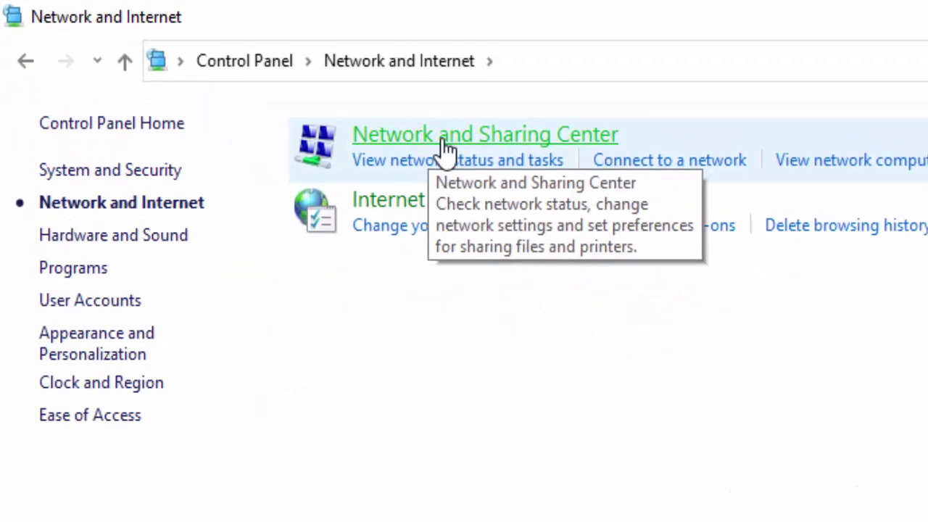
left_click(445, 143)
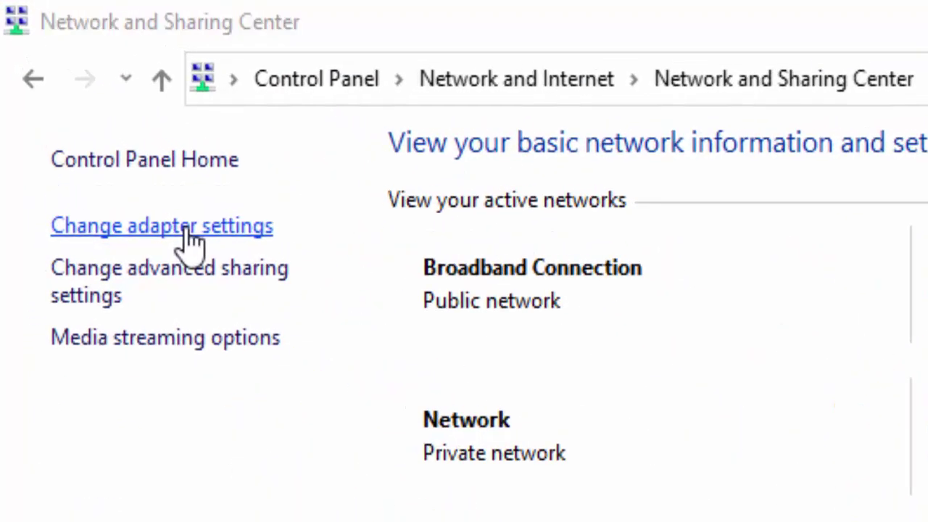
left_click(189, 232)
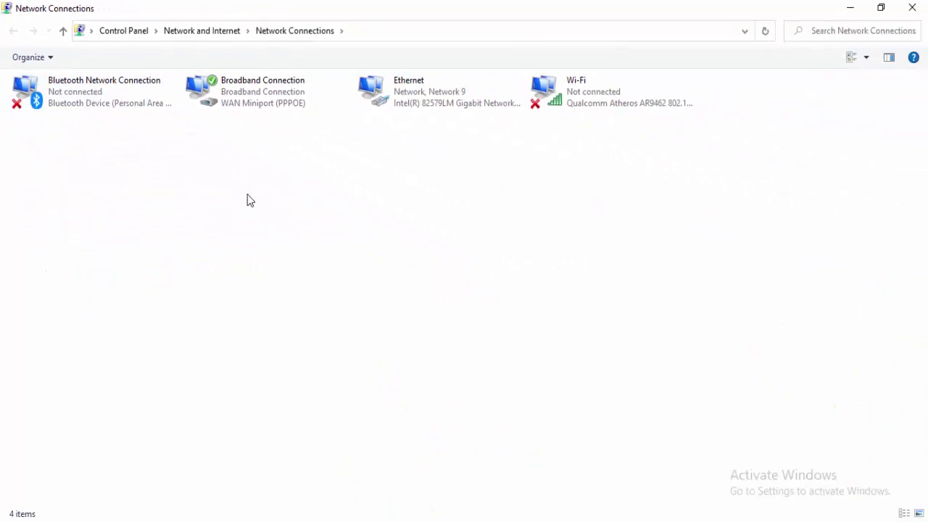
Open TCP/IPv4 Properties from the Broadband Connection's Networking tab
right_click(233, 79)
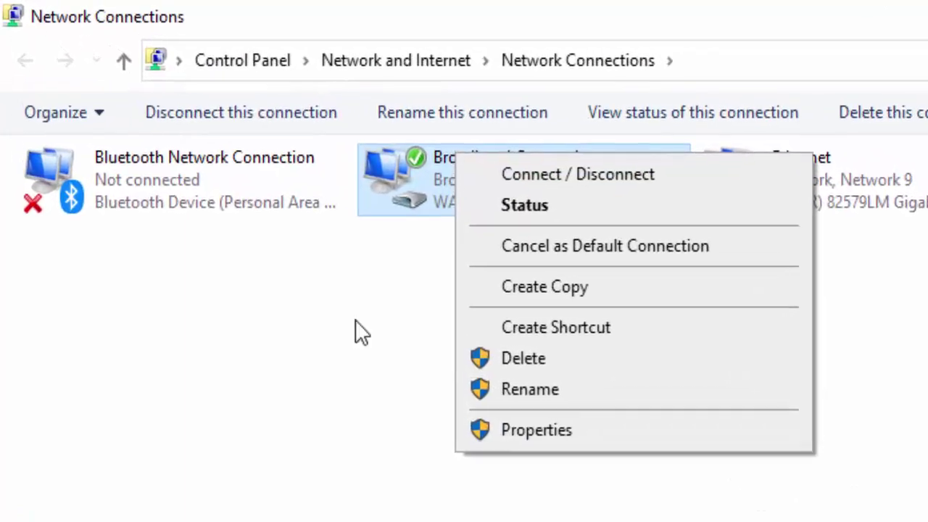
left_click(355, 320)
right_click(463, 181)
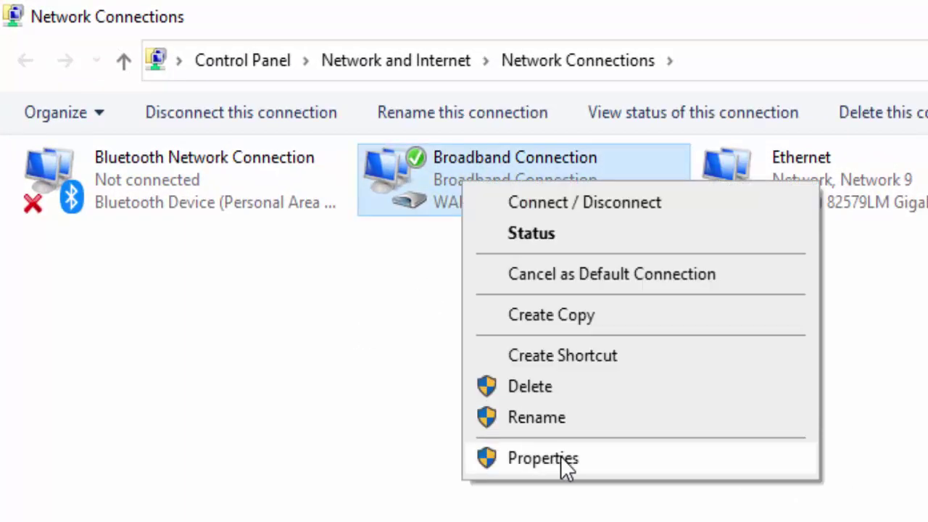
left_click(561, 456)
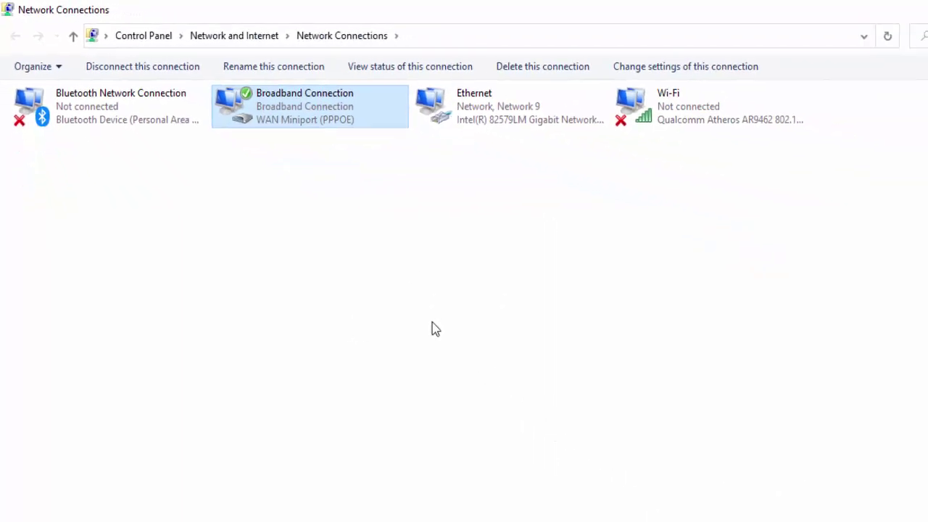
left_click(469, 132)
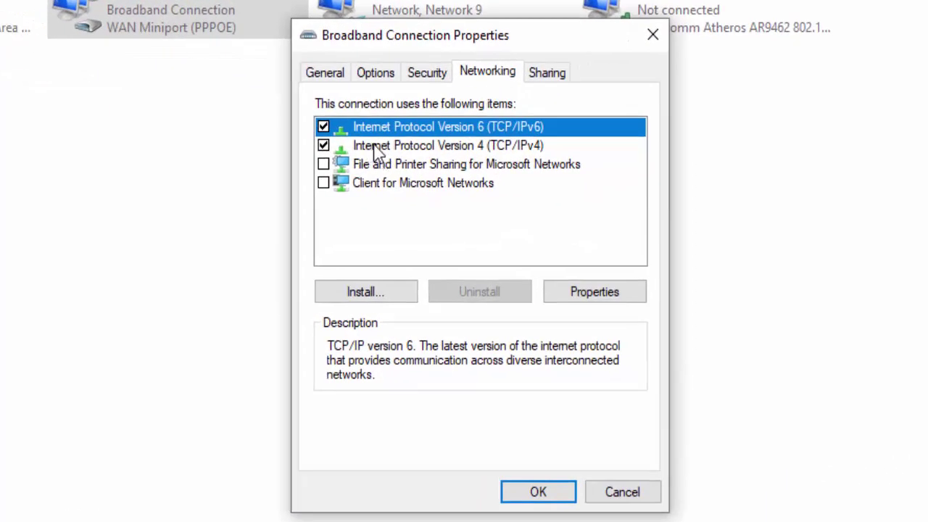
left_click(377, 148)
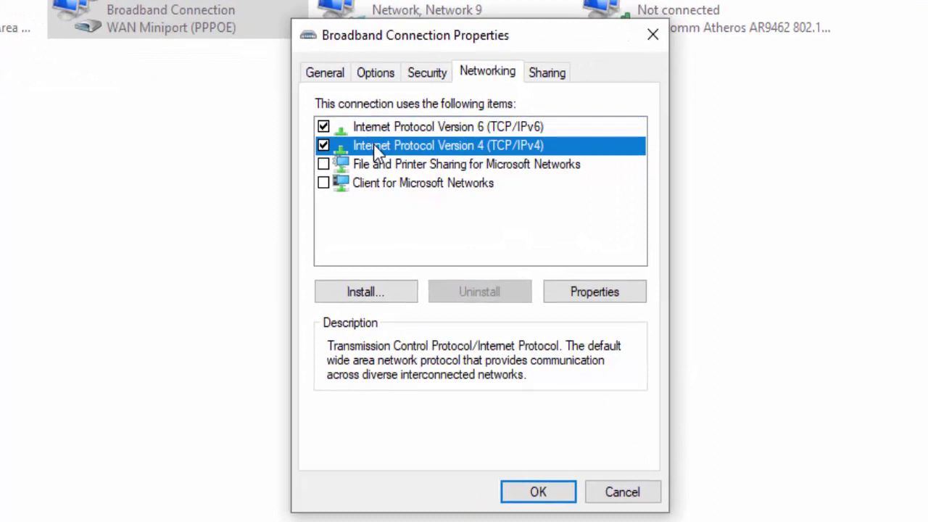
left_click(603, 297)
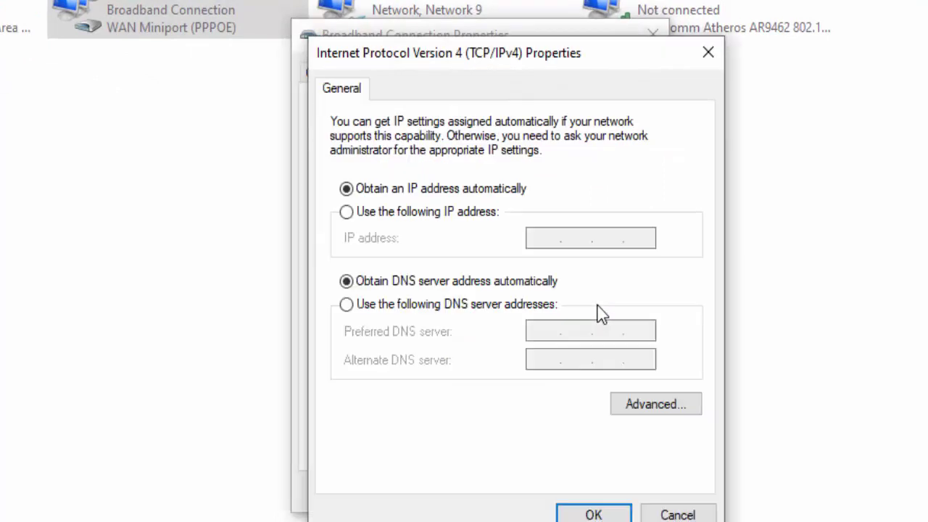
Set preferred DNS 8.8.8.8 and alternate DNS 8.8.4.4, then confirm all dialogs
left_click(456, 310)
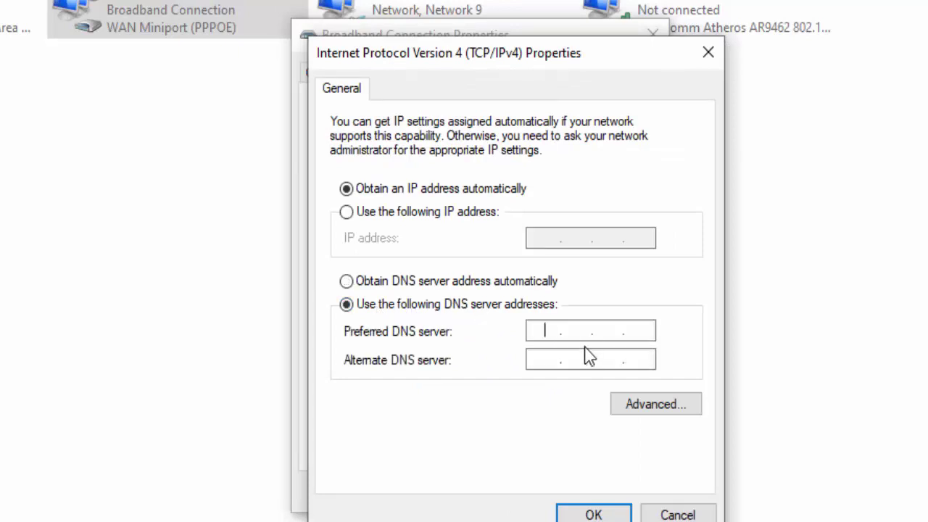
type("8.8.8.8")
left_click(544, 363)
type("8.8.4.4")
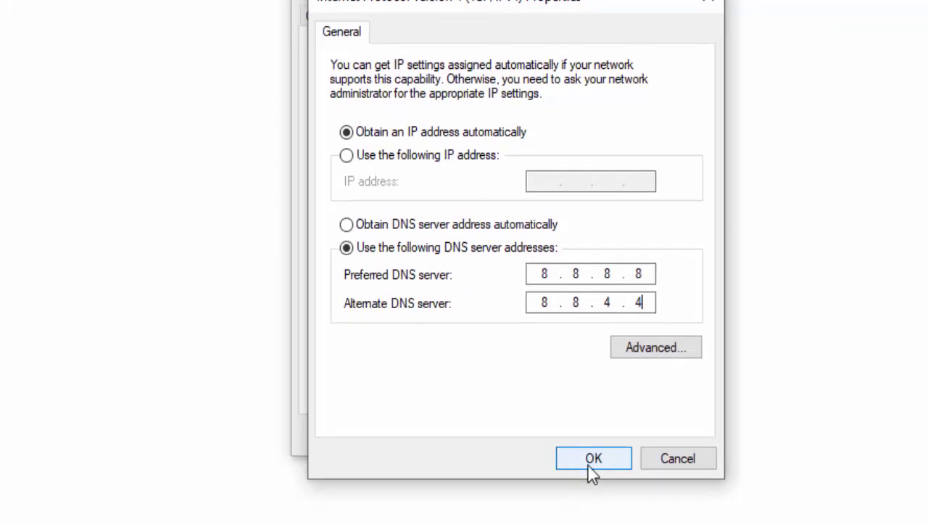
left_click(591, 464)
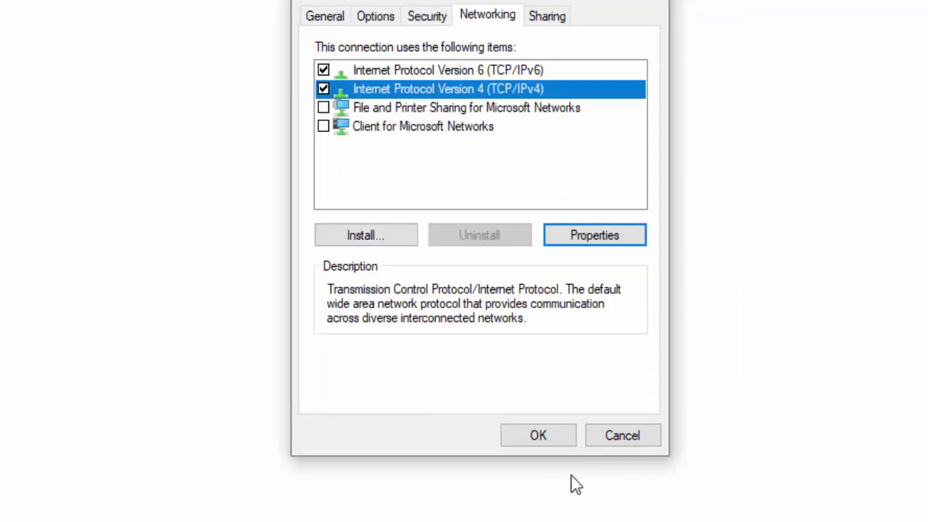
left_click(540, 438)
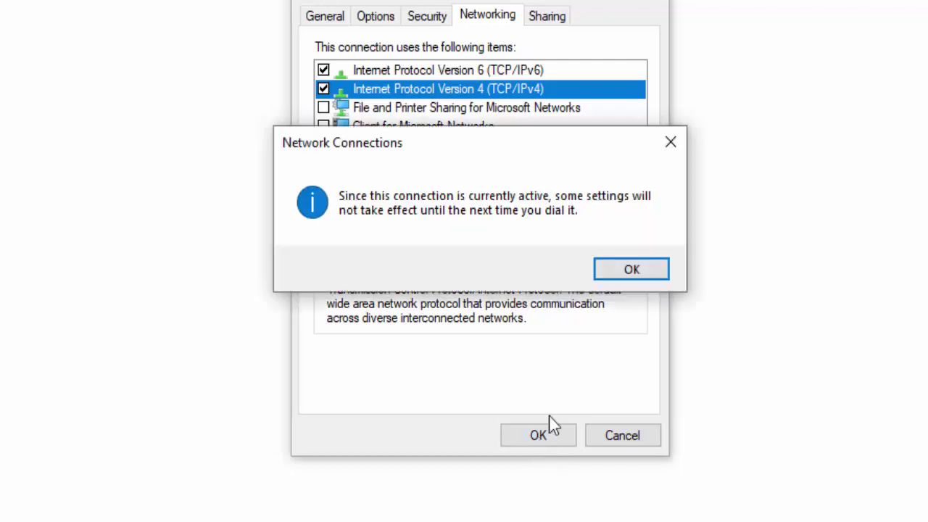
left_click(609, 268)
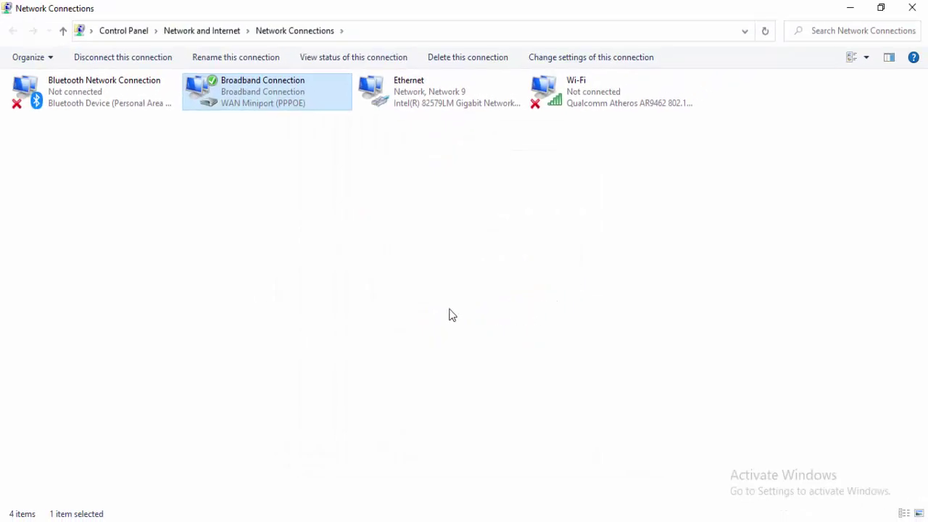
Close the Network Connections and Network and Sharing Center windows
left_click(911, 8)
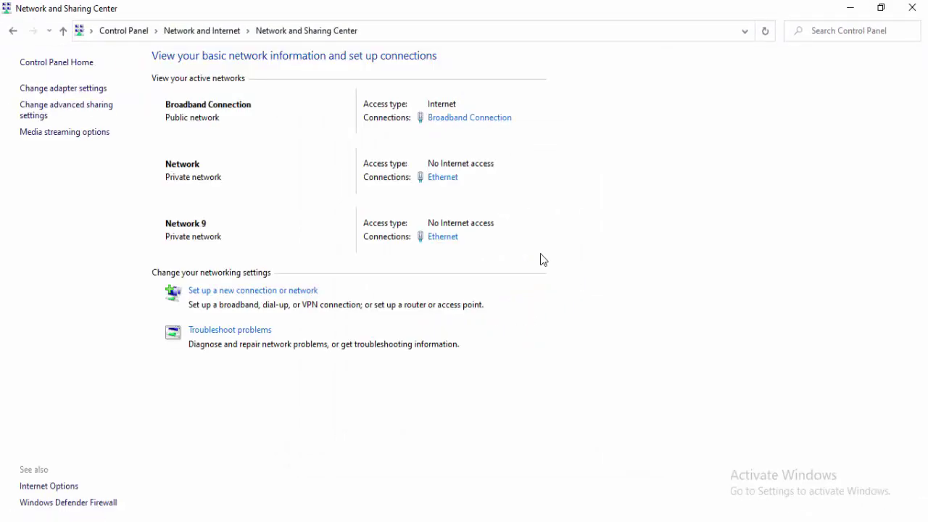
left_click(923, 9)
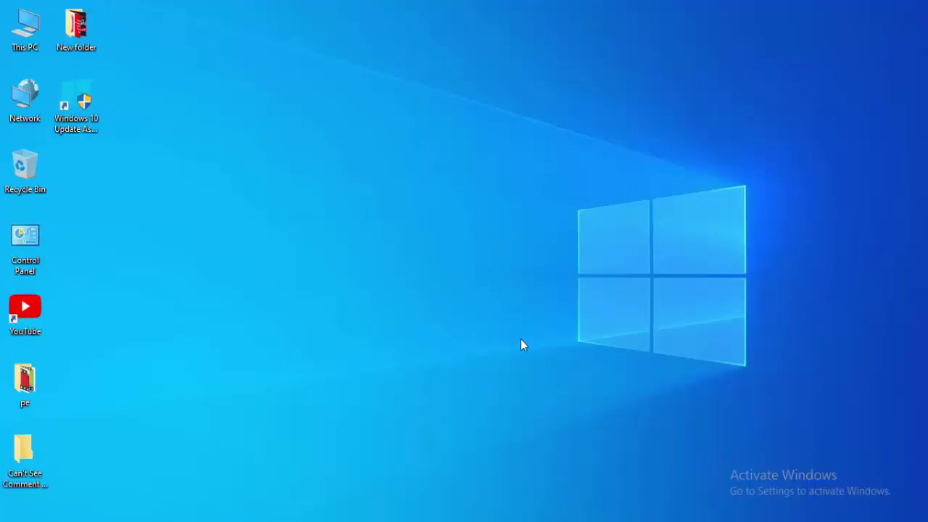